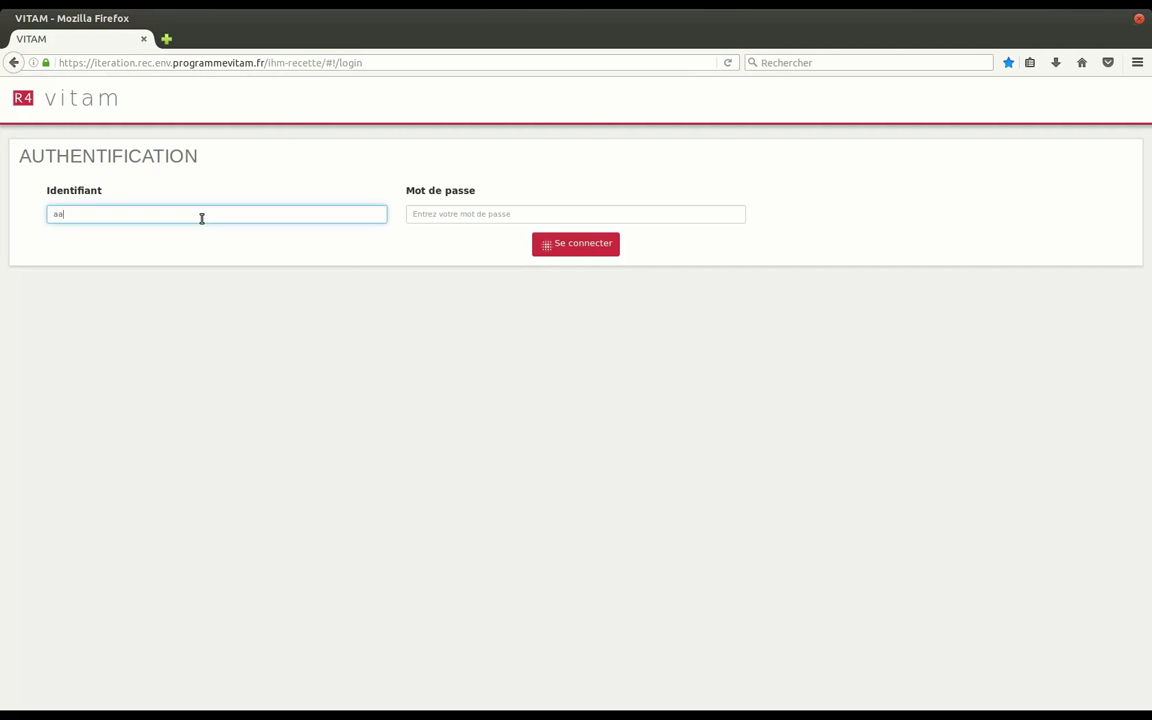
Enter the account password and sign in.
key("Tab")
type("••••••")
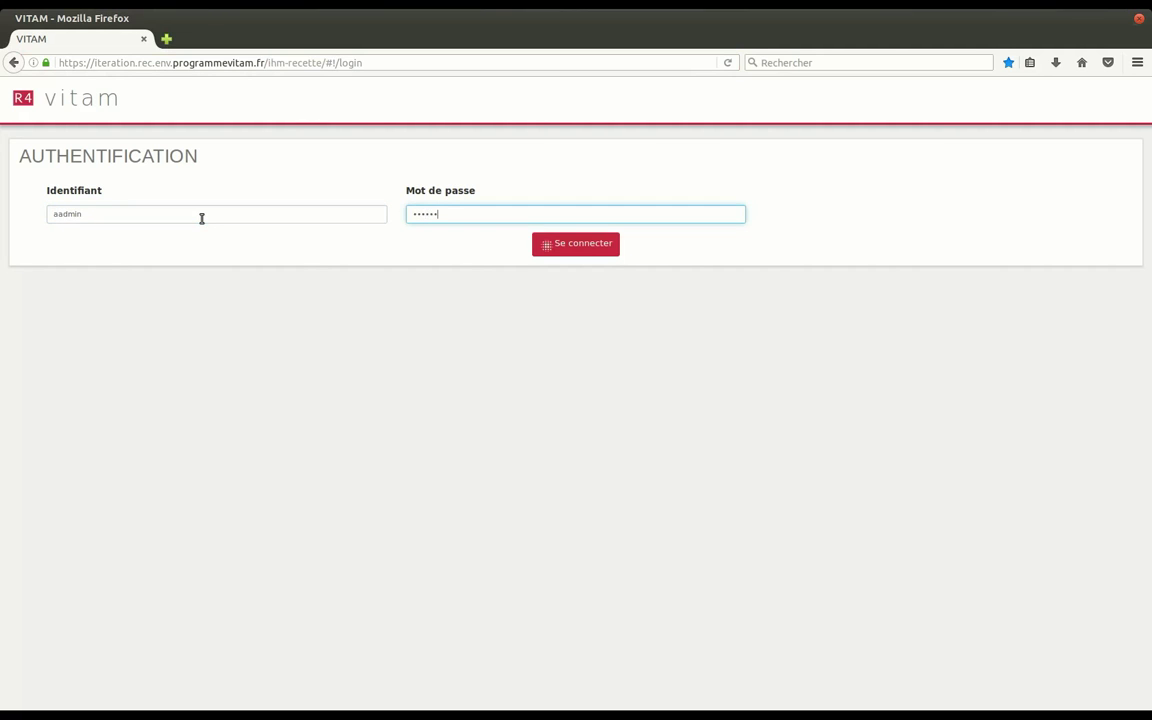
type("••••")
left_click(577, 248)
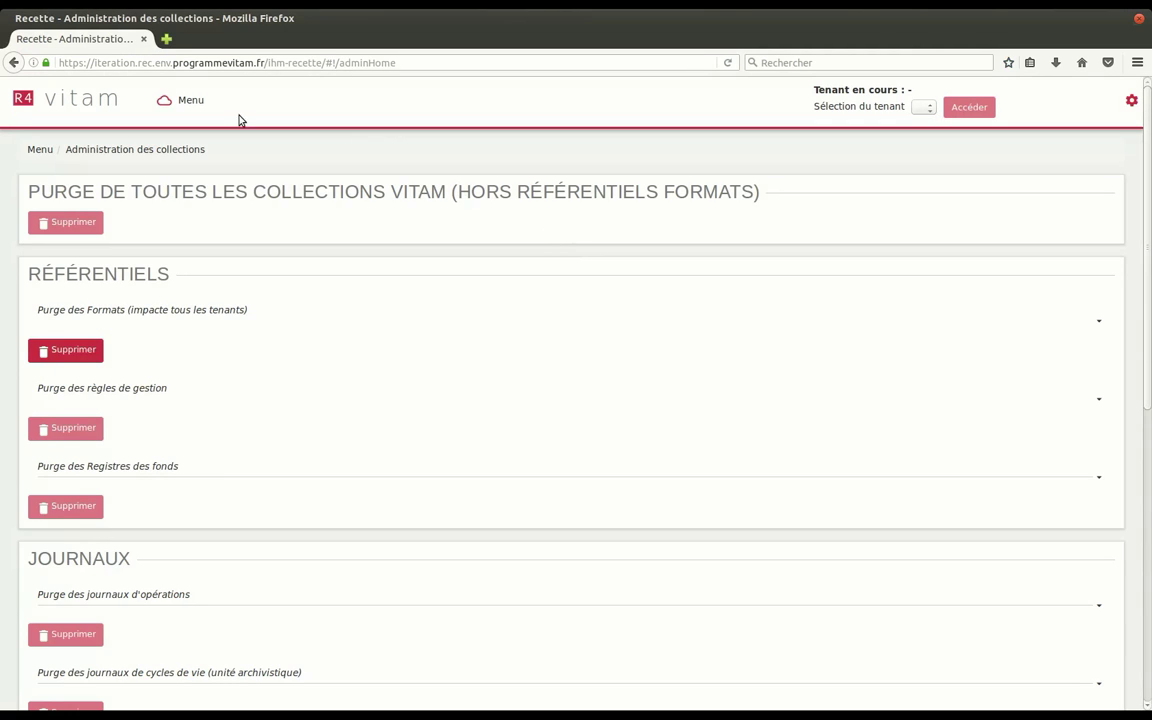
Open the DSL query test page and switch to tenant 0.
left_click(192, 102)
left_click(206, 198)
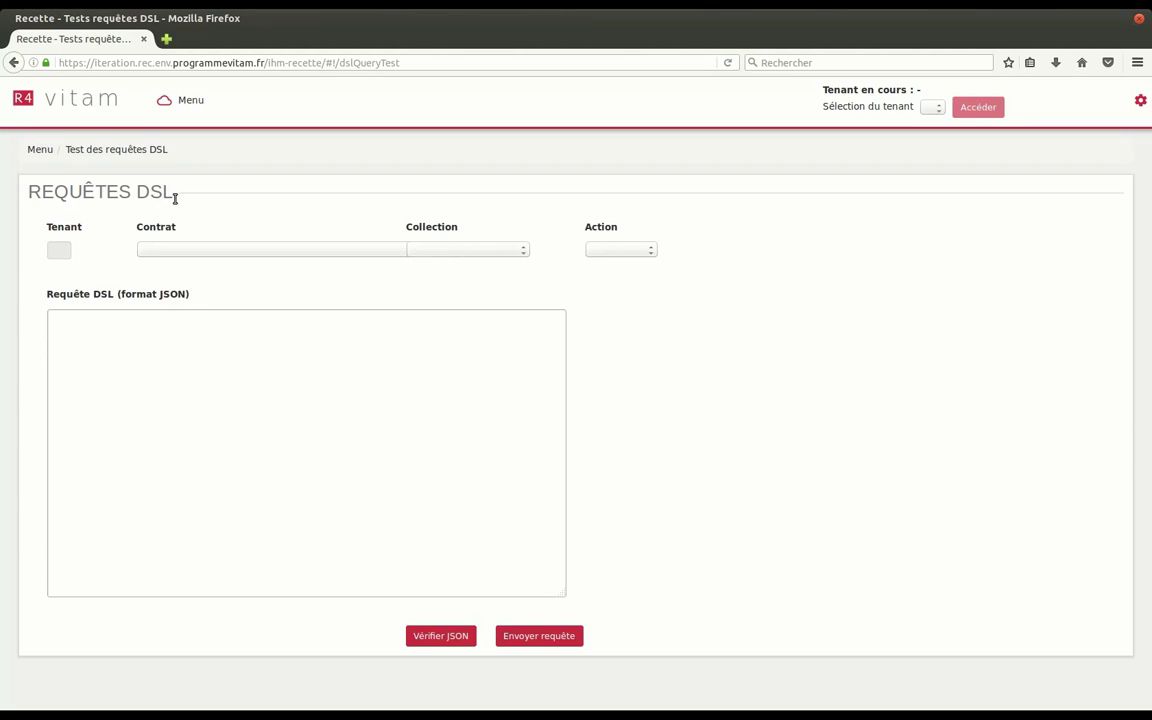
left_click(933, 108)
left_click(930, 132)
left_click(967, 109)
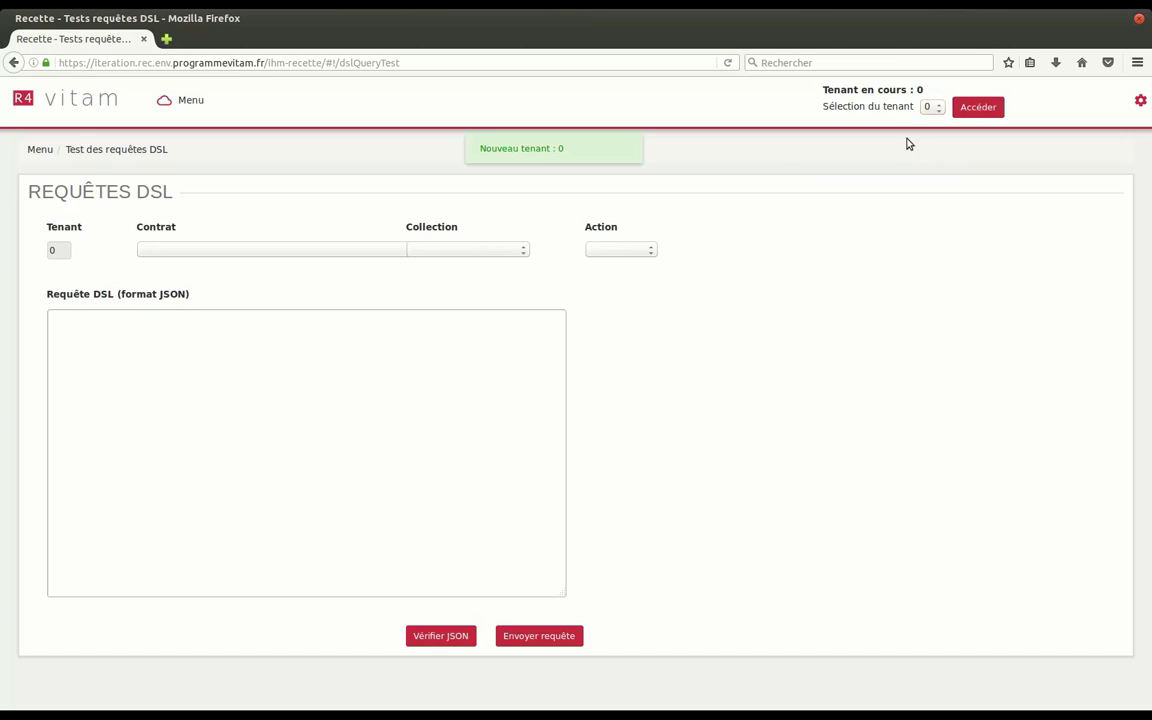
Set the query's contract to ContratTNR, the collection to Unit and the action to Rechercher.
left_click(293, 252)
scroll(258, 432, "down", 1)
scroll(258, 432, "down", 2)
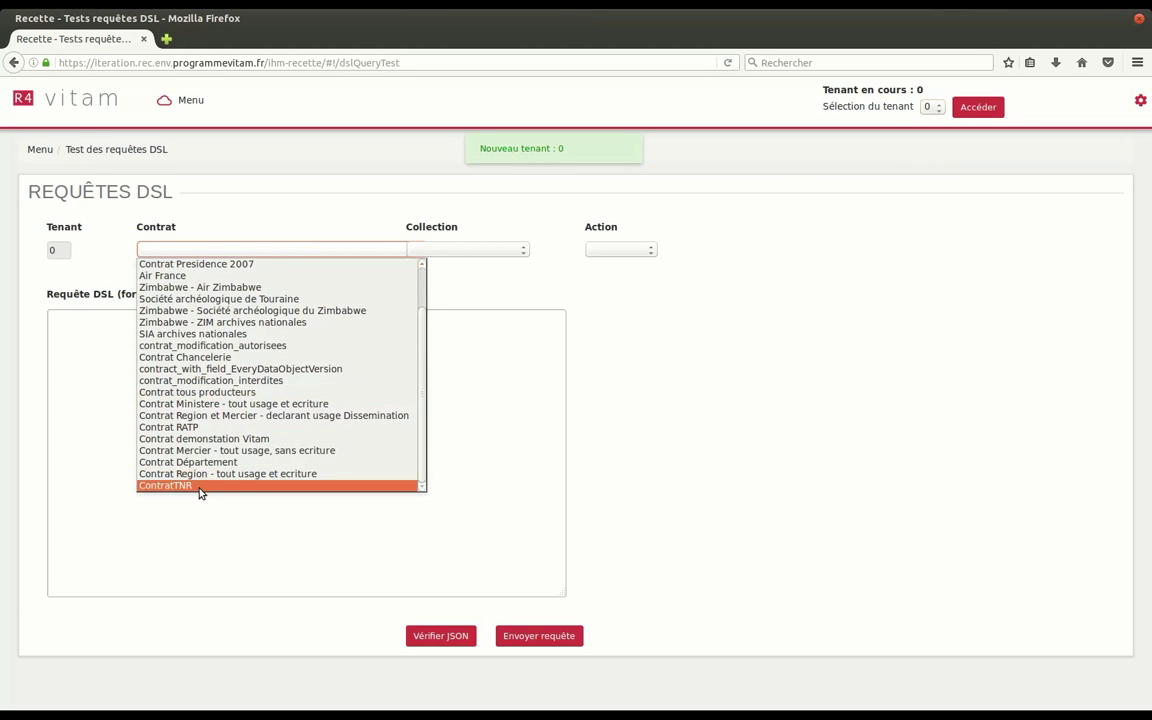
left_click(215, 487)
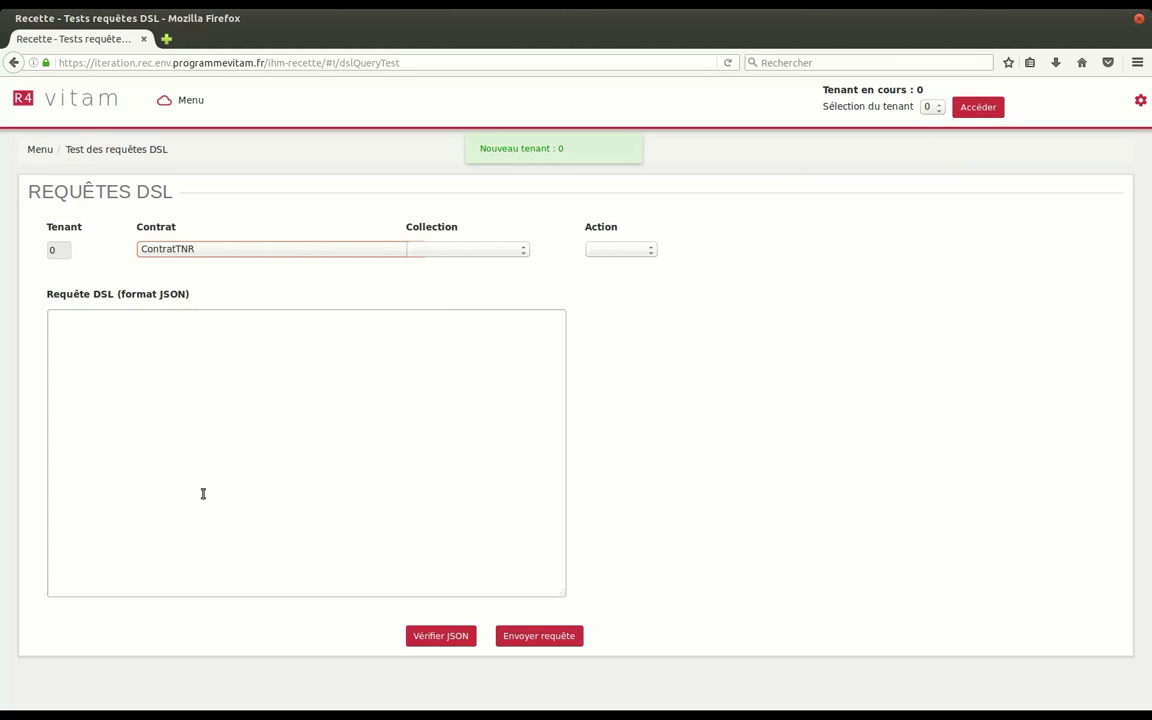
left_click(455, 249)
left_click(450, 280)
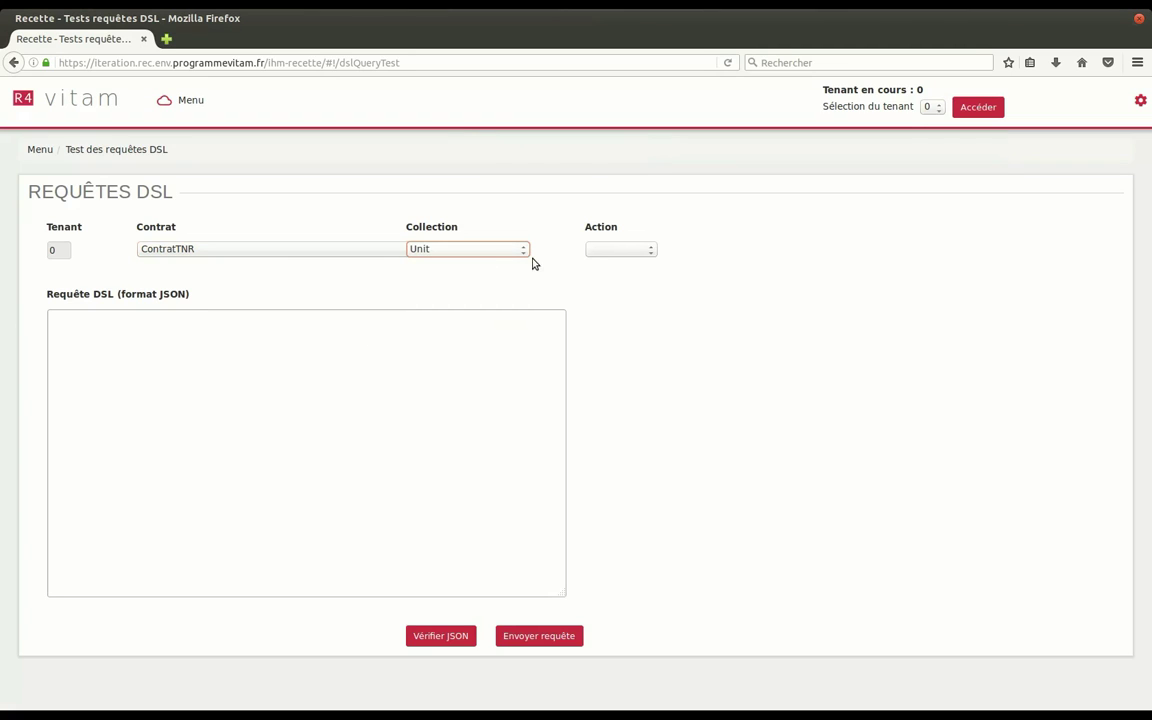
left_click(612, 257)
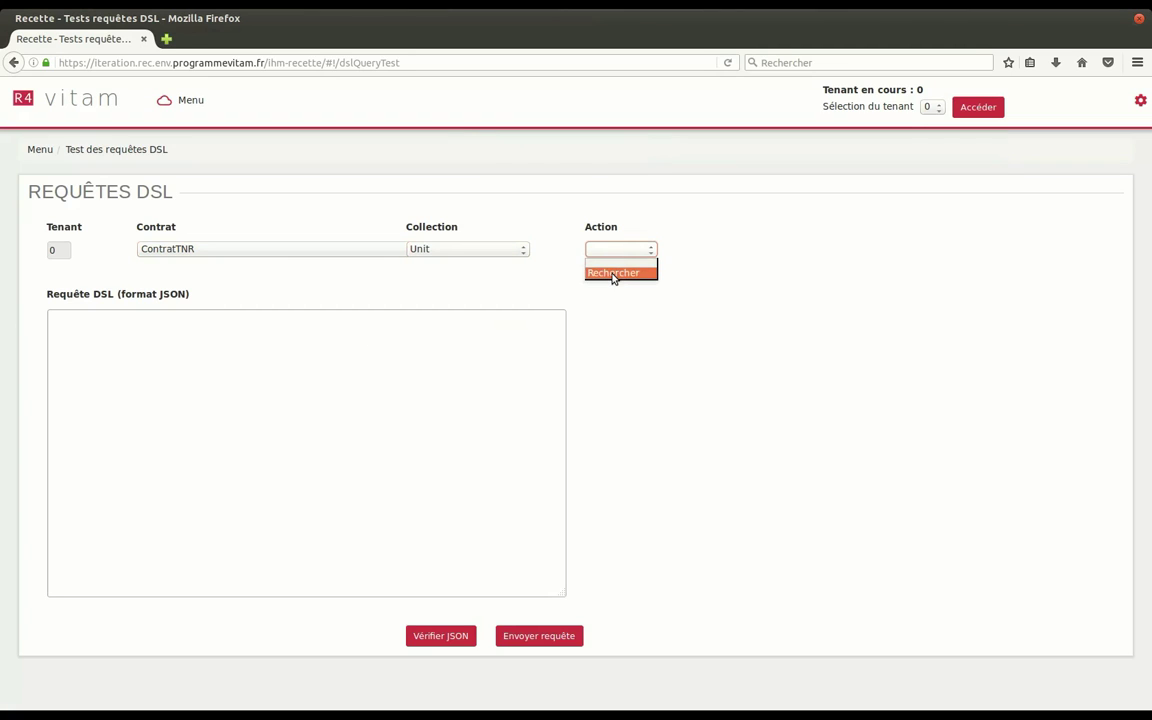
left_click(612, 272)
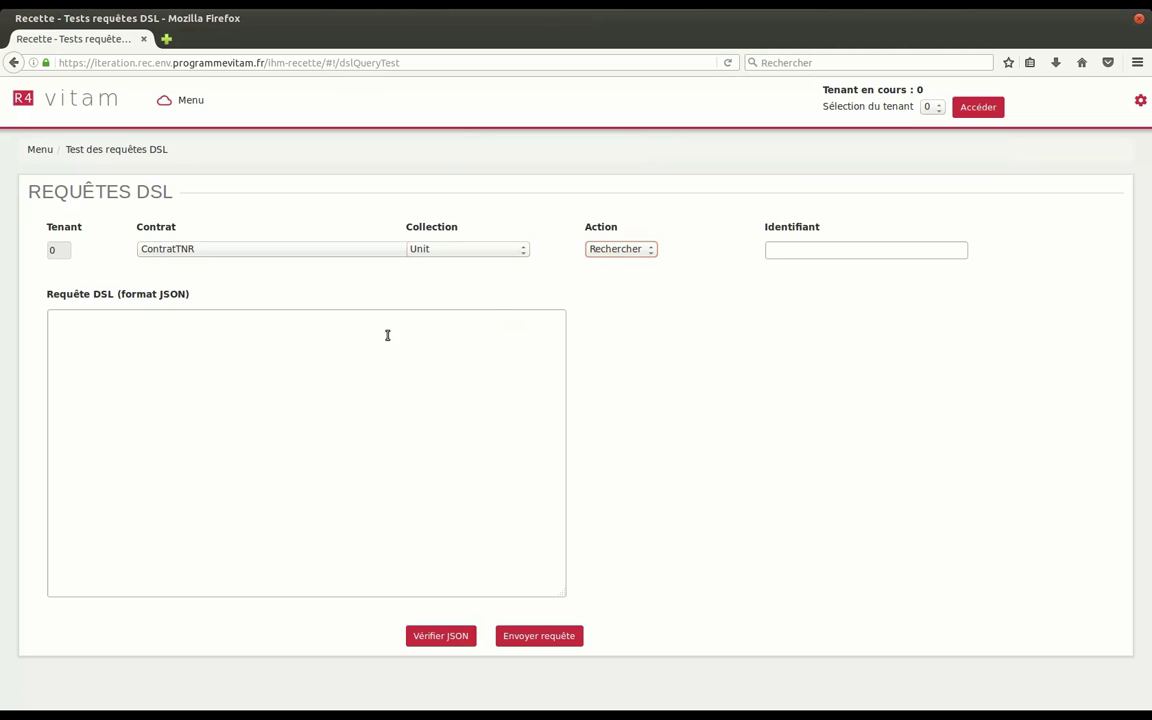
Validate and send a query on root "aeaqaaaaaahtes2naae2gak5kwid5raaaaba" with empty $query and $filter and projection field "$rules": 1.
left_click(218, 336)
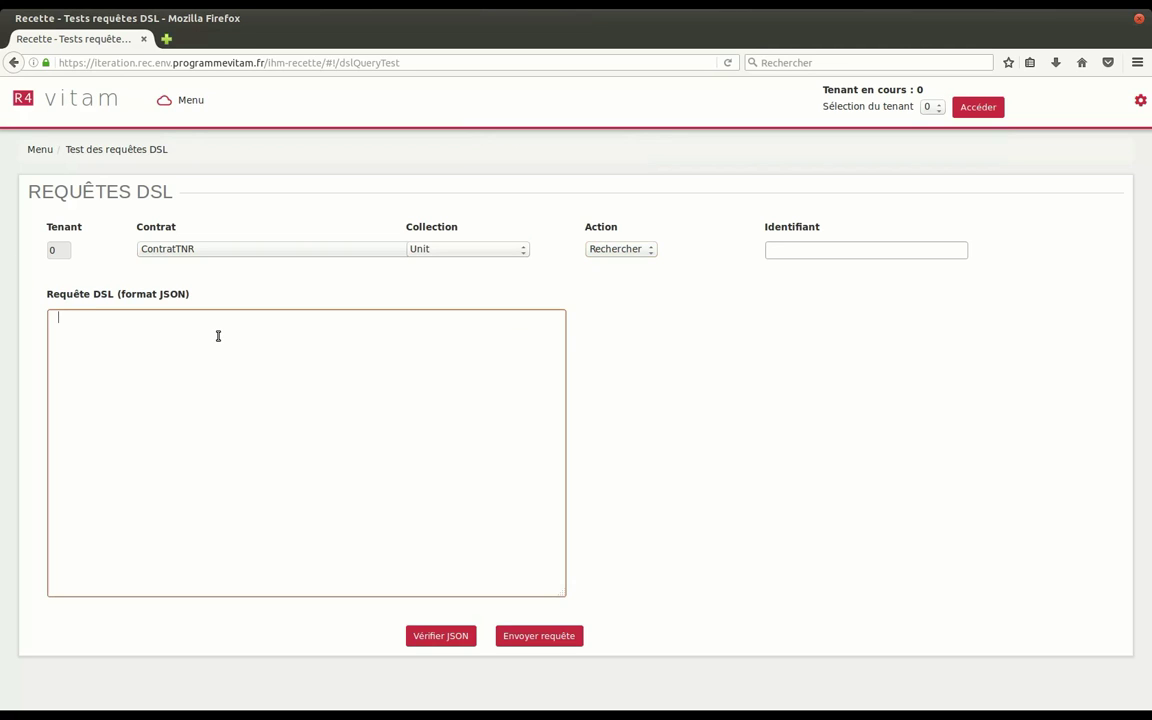
type("{     \"$roots\": [         \"aeaqaaaaaahtes2naae2gak5kwid5raaaaba\"     ],     \"$query\": [],     \"$filter\": {},     \"$projection\": {         \"$fields\": {             \"$rules\": 1         }     } }")
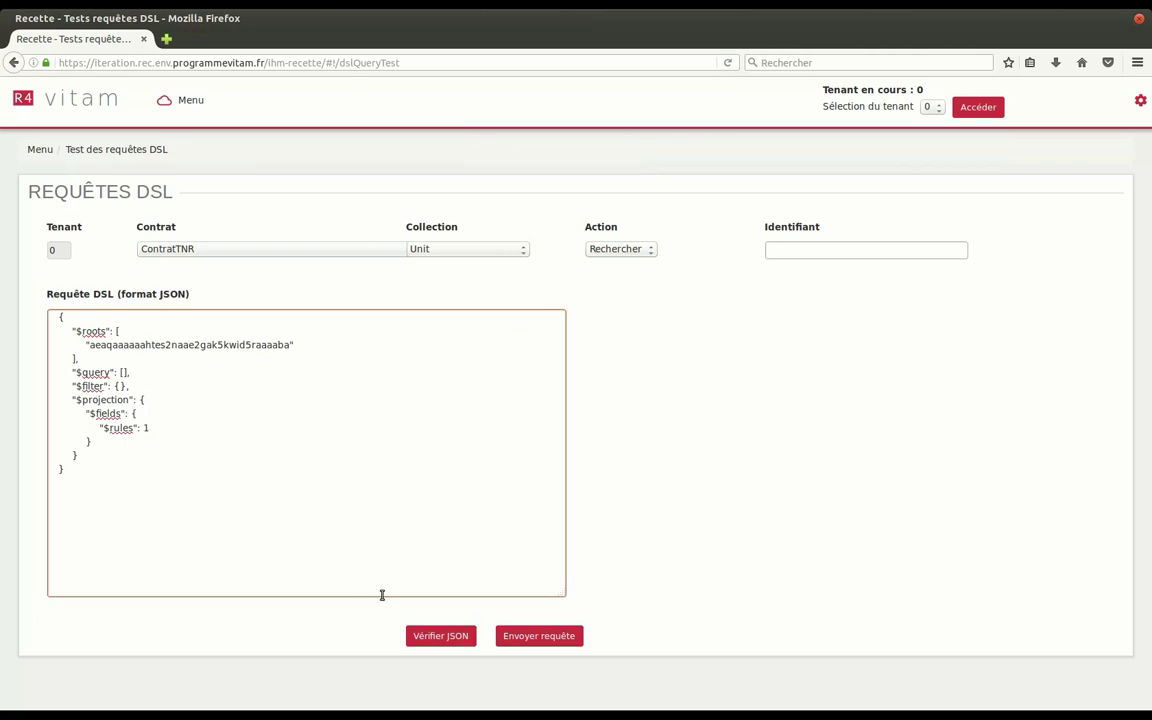
left_click(435, 640)
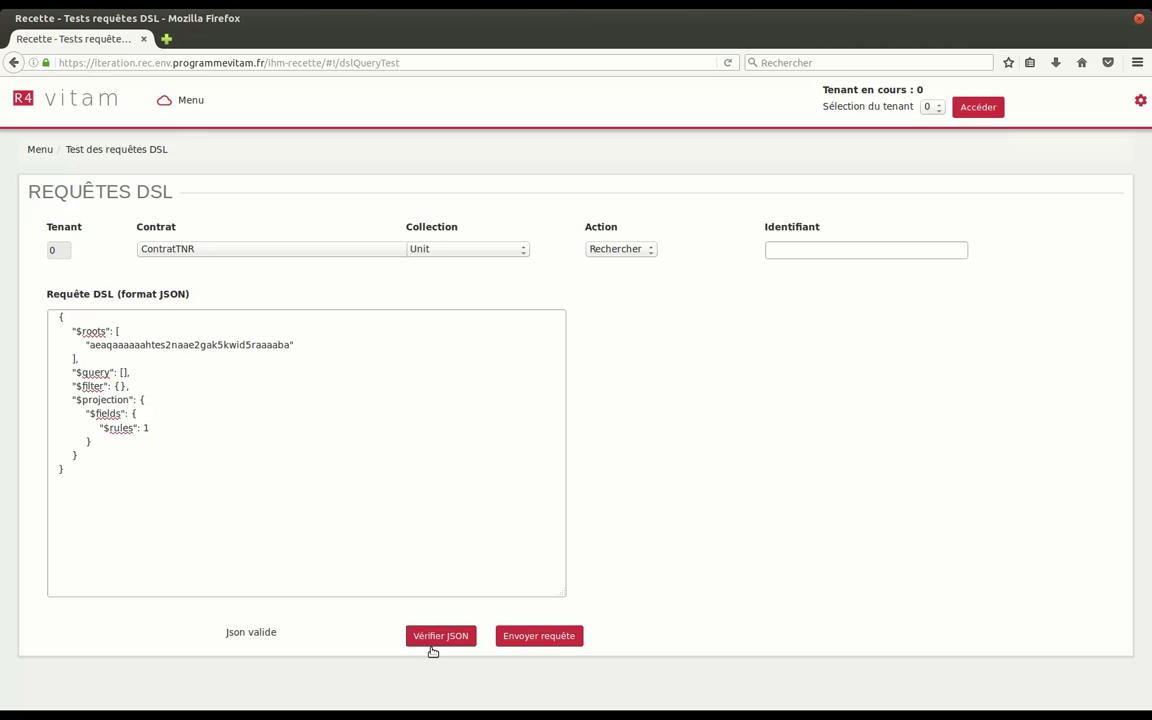
left_click(516, 640)
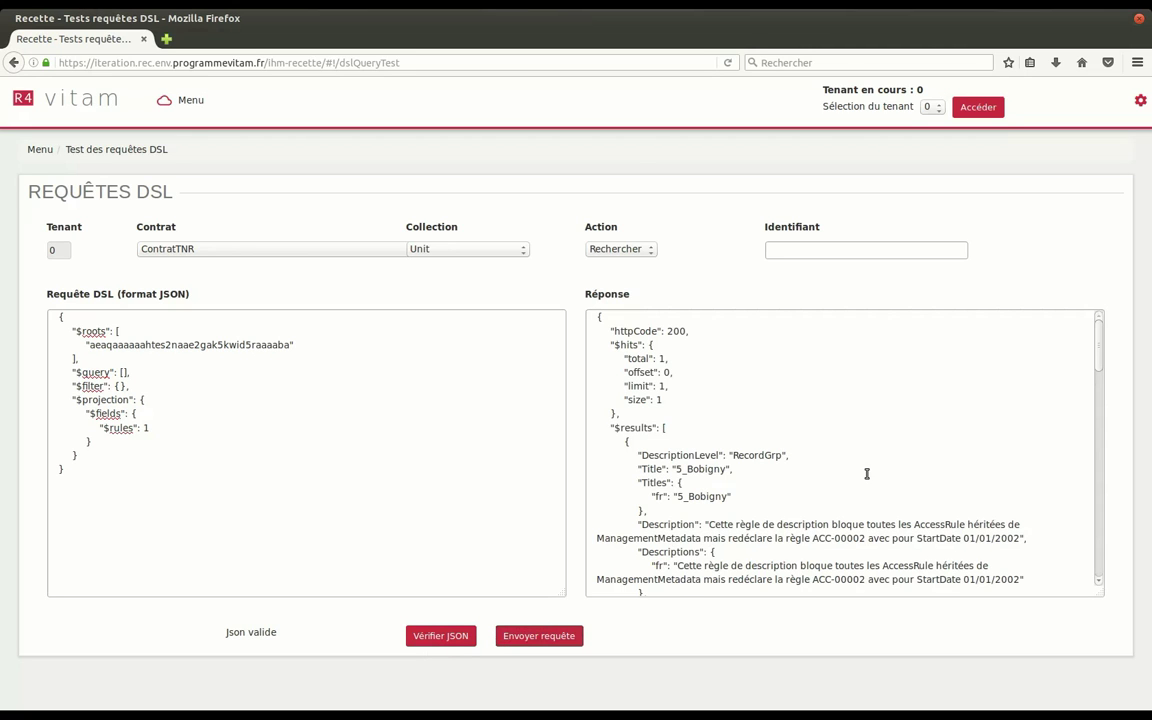
scroll(866, 473, "down", 5)
scroll(869, 472, "down", 10)
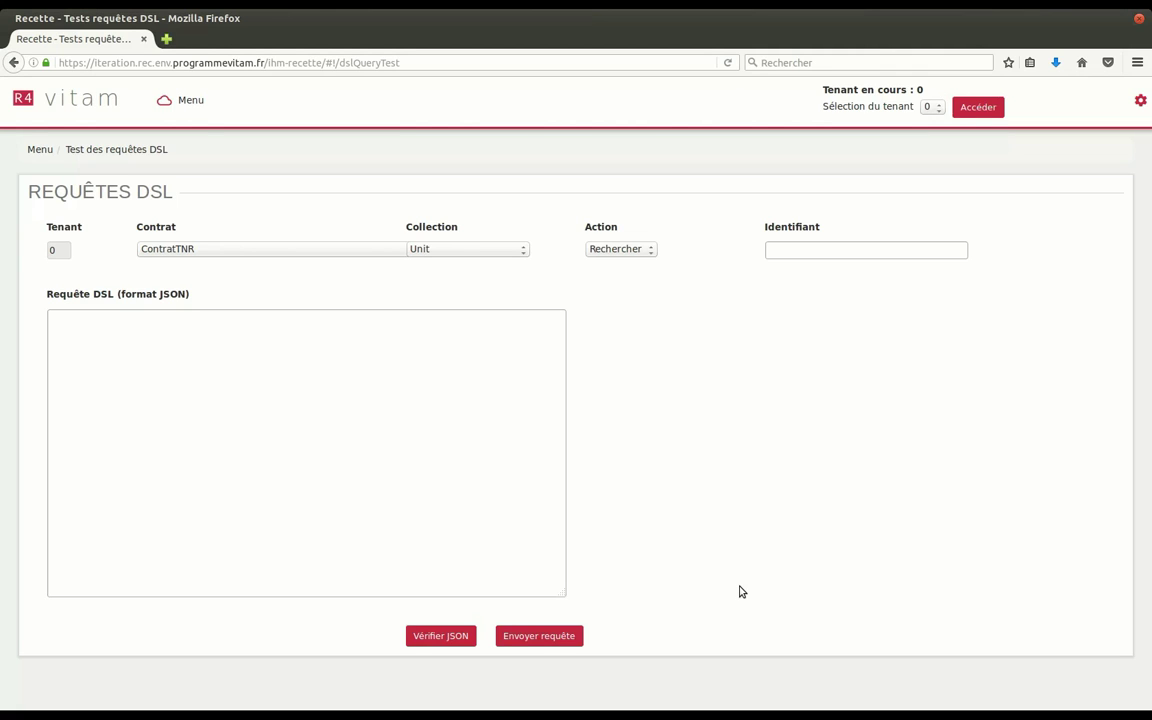
Enter a query under the same root for #management.StorageRule.EndDate equal to "2001-01-01", with depth 2, TransactedDate ordering and Title projection.
left_click(409, 470)
key("ctrl+v")
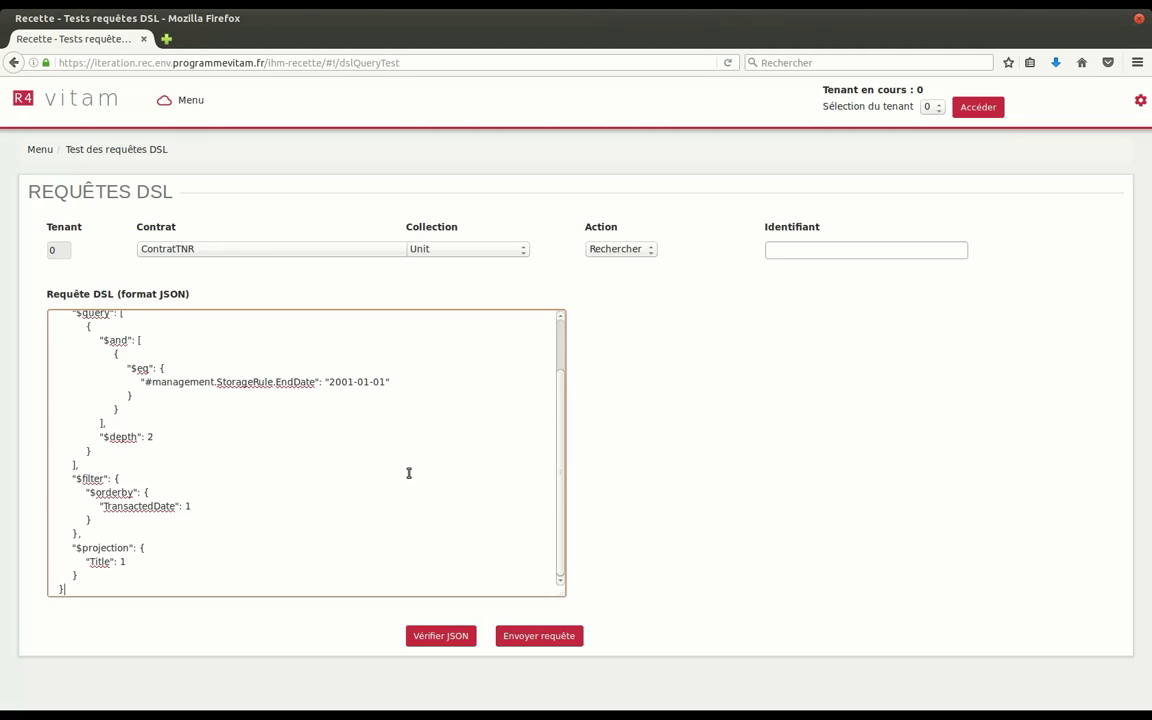
scroll(409, 473, "up", 2)
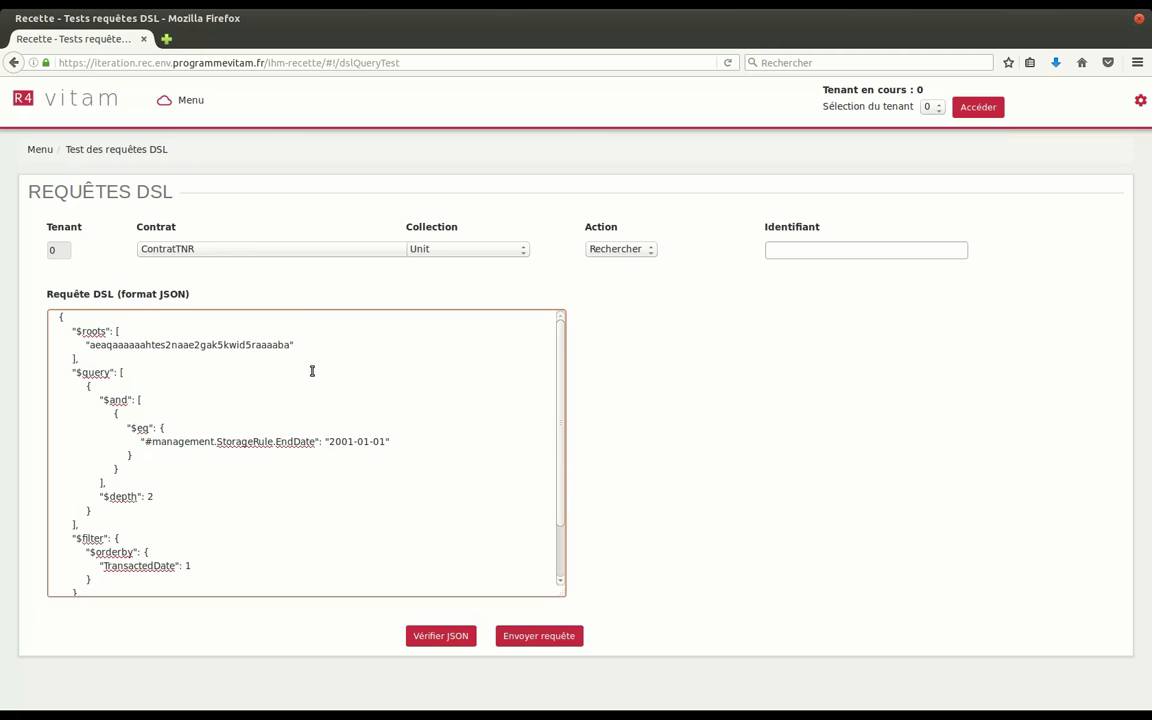
double_click(281, 349)
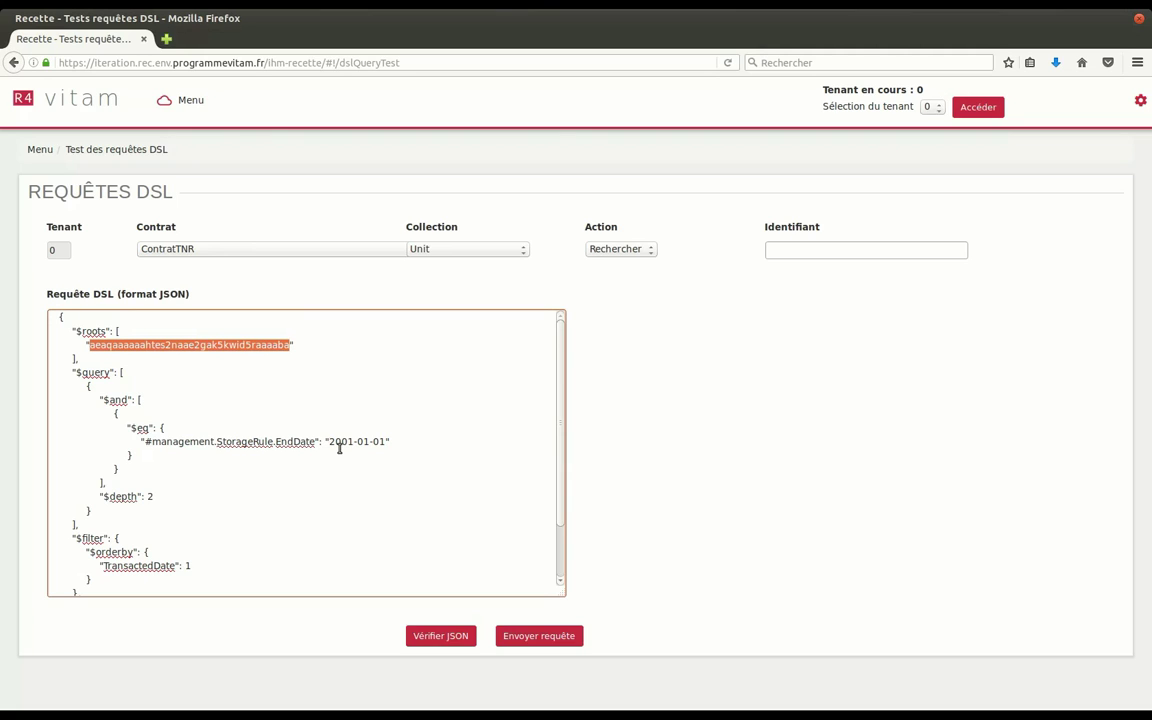
left_click_drag(328, 441, 404, 462)
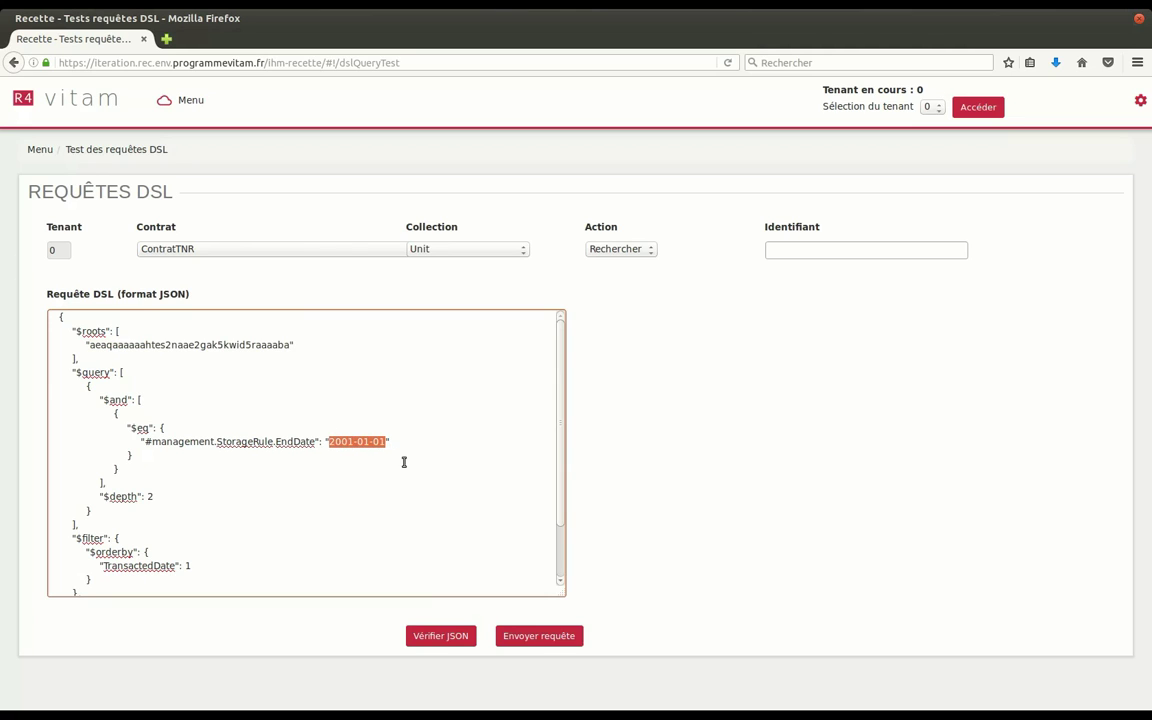
Validate the storage rule query's JSON, send it and examine the response.
left_click(456, 638)
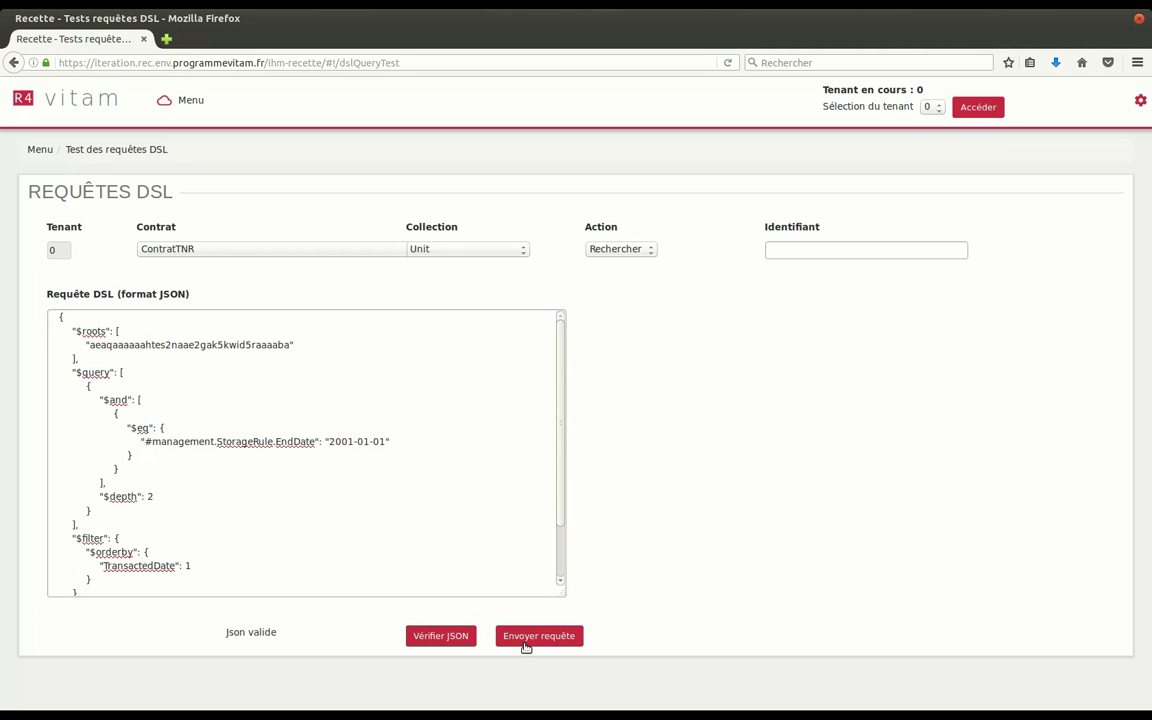
left_click(525, 643)
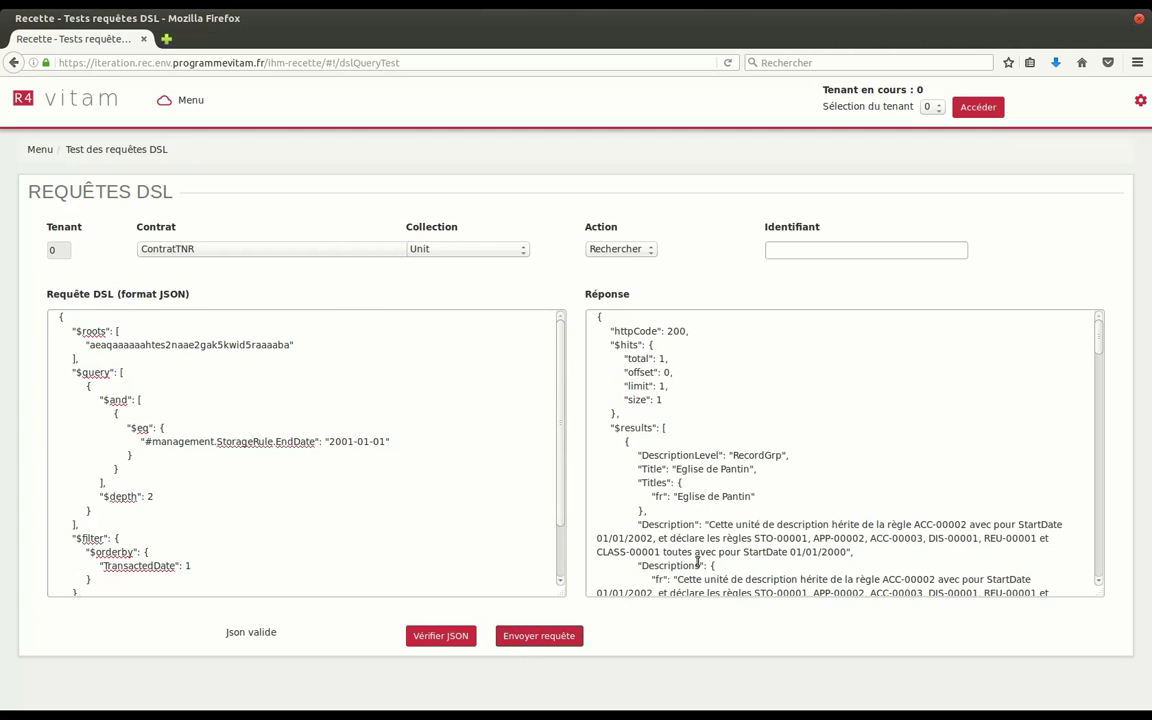
left_click_drag(1104, 347, 1083, 408)
left_click_drag(684, 459, 805, 510)
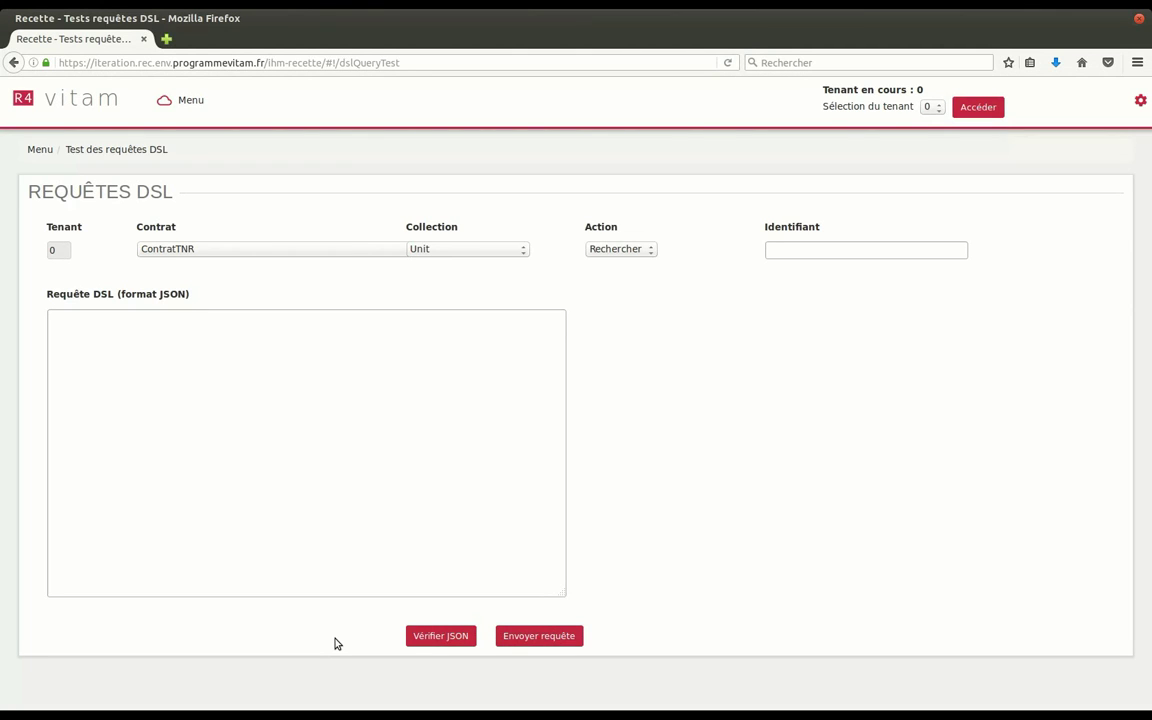
Enter a rootless query matching Descriptions.fr "19ème Siècle" and Writer.BirthName equal to "Baudelaire", with depth 20 and TransactedDate ordering.
left_click(270, 535)
key("ctrl+v")
scroll(275, 532, "down", 2)
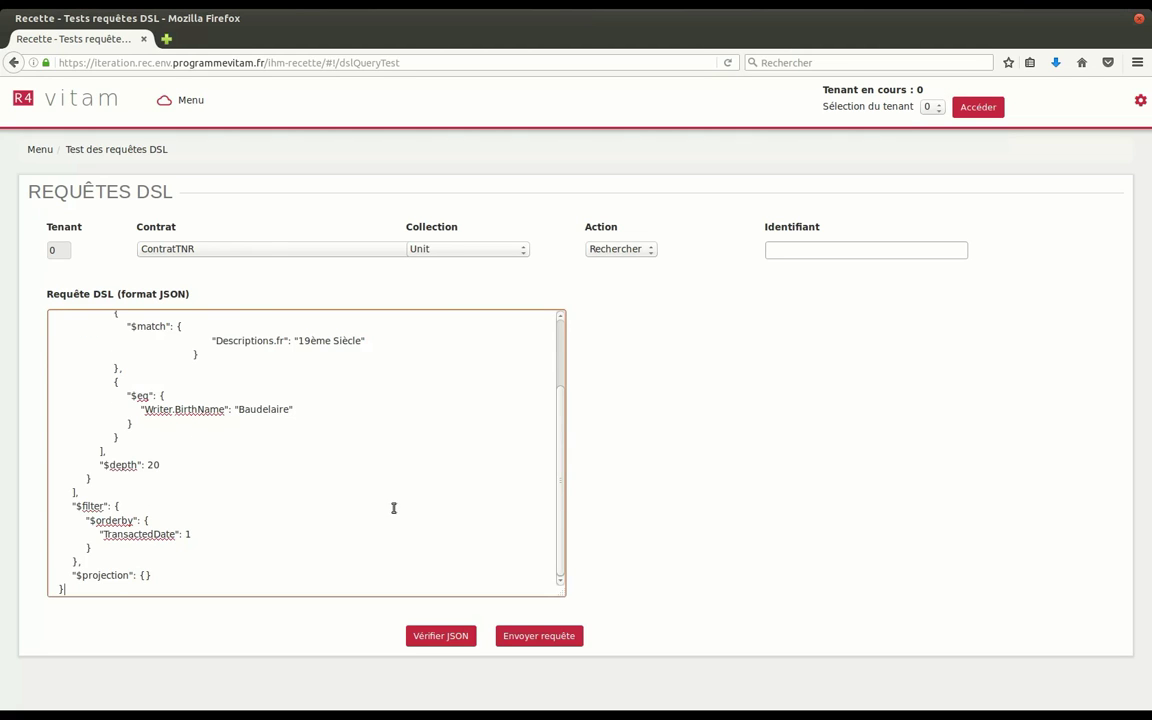
left_click_drag(563, 489, 568, 416)
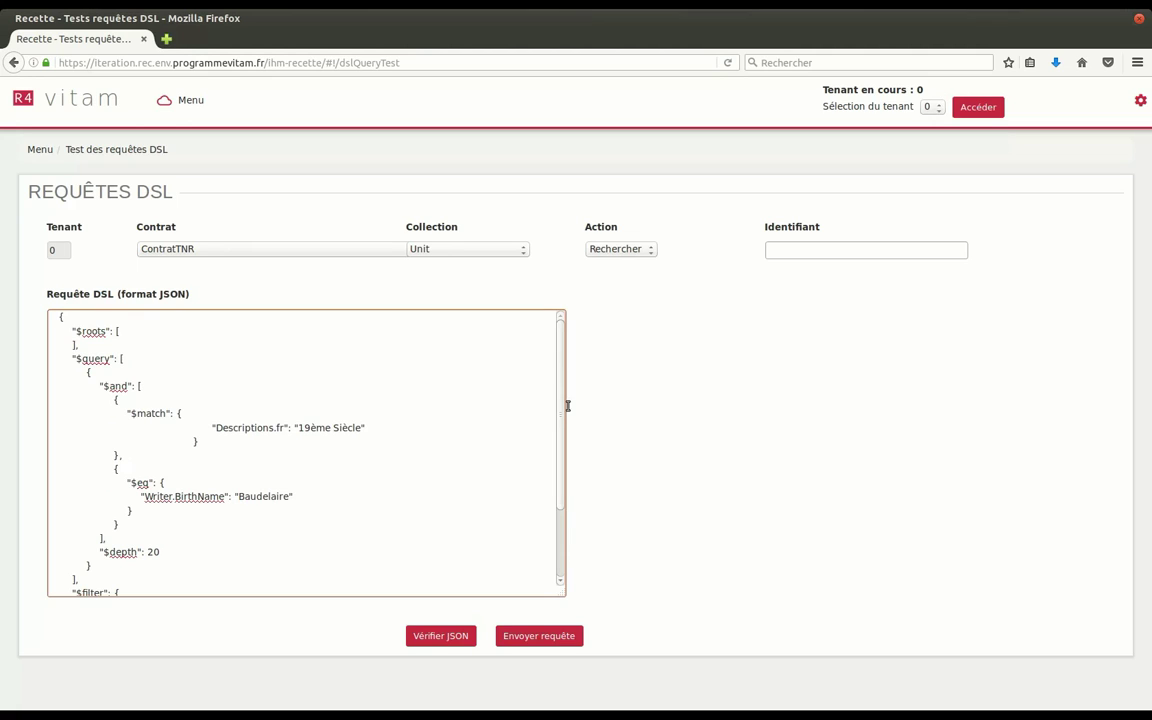
double_click(117, 386)
double_click(250, 430)
double_click(281, 429)
left_click(150, 498)
double_click(162, 500)
left_click(264, 500)
double_click(268, 500)
Send the Baudelaire query and check the French description and writer fields in the response.
left_click(521, 638)
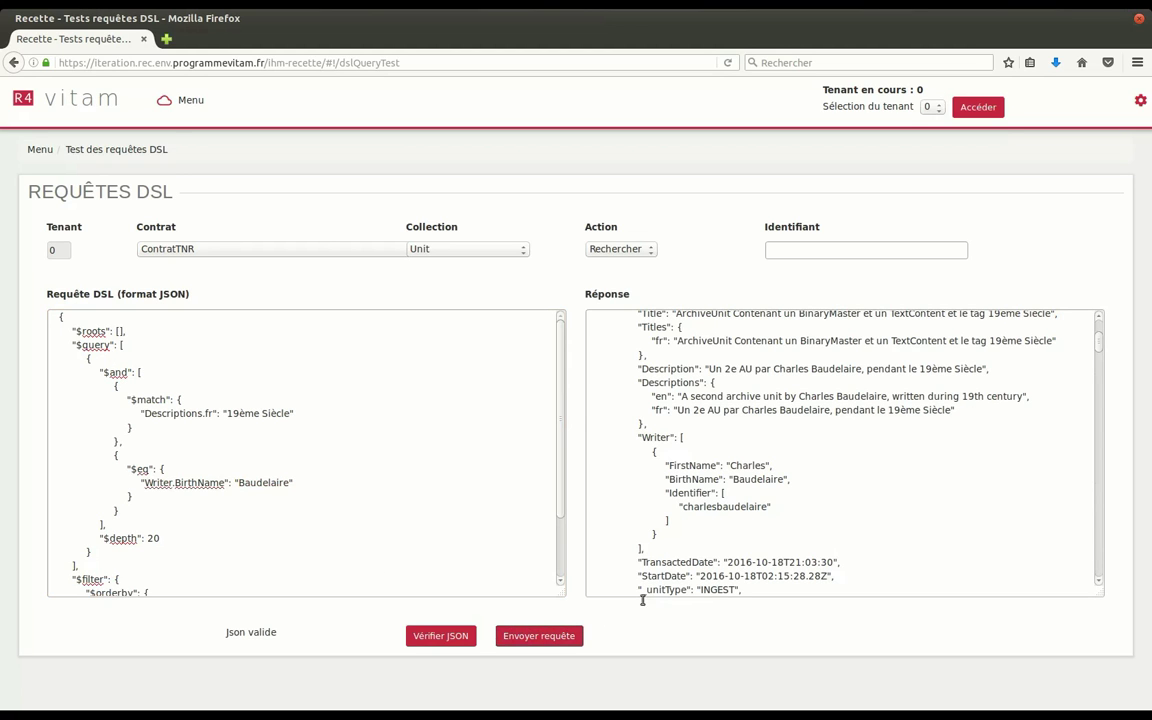
left_click_drag(1099, 349, 1108, 321)
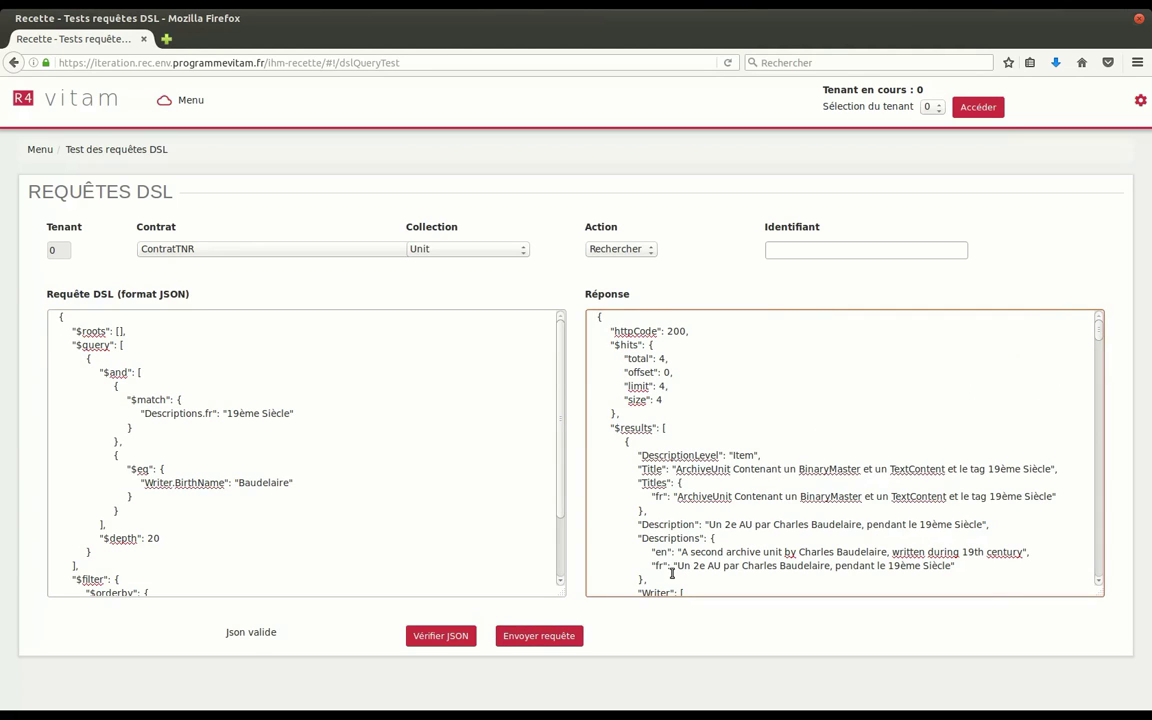
left_click(889, 566)
left_click_drag(889, 566, 977, 545)
scroll(1000, 540, "down", 2)
scroll(1050, 540, "down", 3)
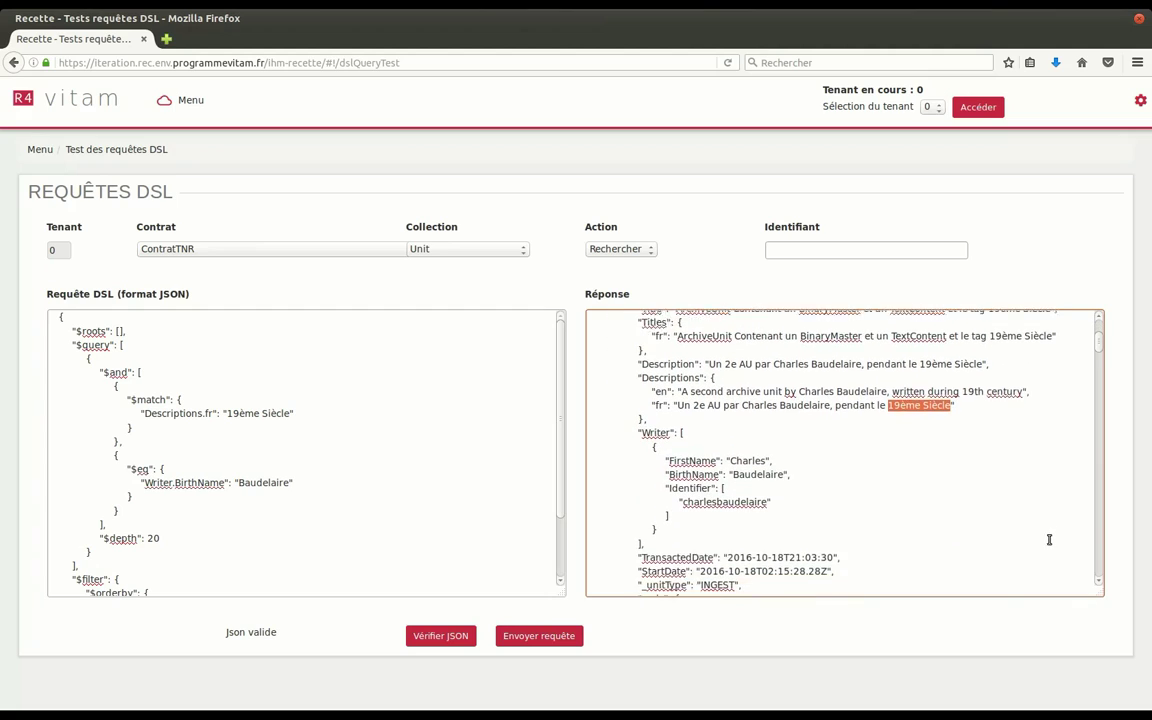
double_click(741, 461)
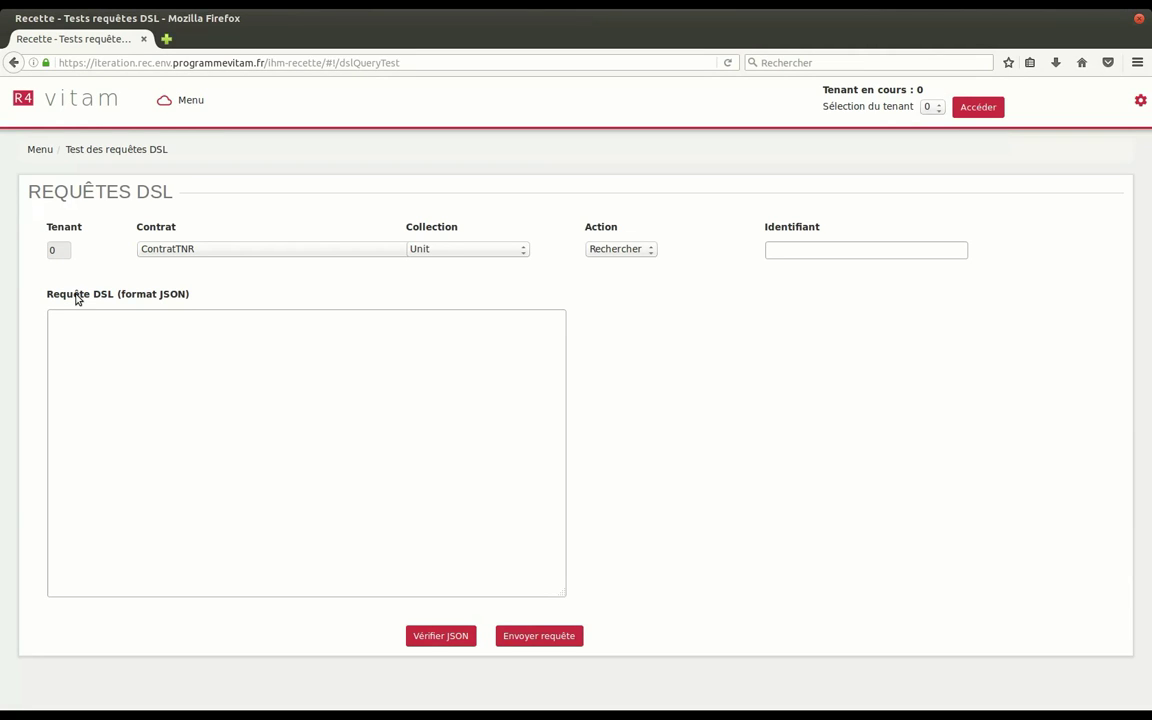
Enter and send a rootless query for DescriptionLevel equal to "Item", with depth 20 and empty filter and projection.
left_click(80, 332)
type("{ \t\"$roots\": [ \t], \t\"$query\": [ \t\t{ \t\t\t\"$and\": [ \t\t\t\t{ \t\t\t\t\t\"$eq\": { \t\t\t\t\t\t\t\"DescriptionLevel\": \"Item\" \t\t\t\t\t\t} \t\t\t\t} \t\t\t], \t\t\t\"$depth\": 20 \t\t} \t], \t\"$filter\": { \t}, \t\"$projection\": {} }")
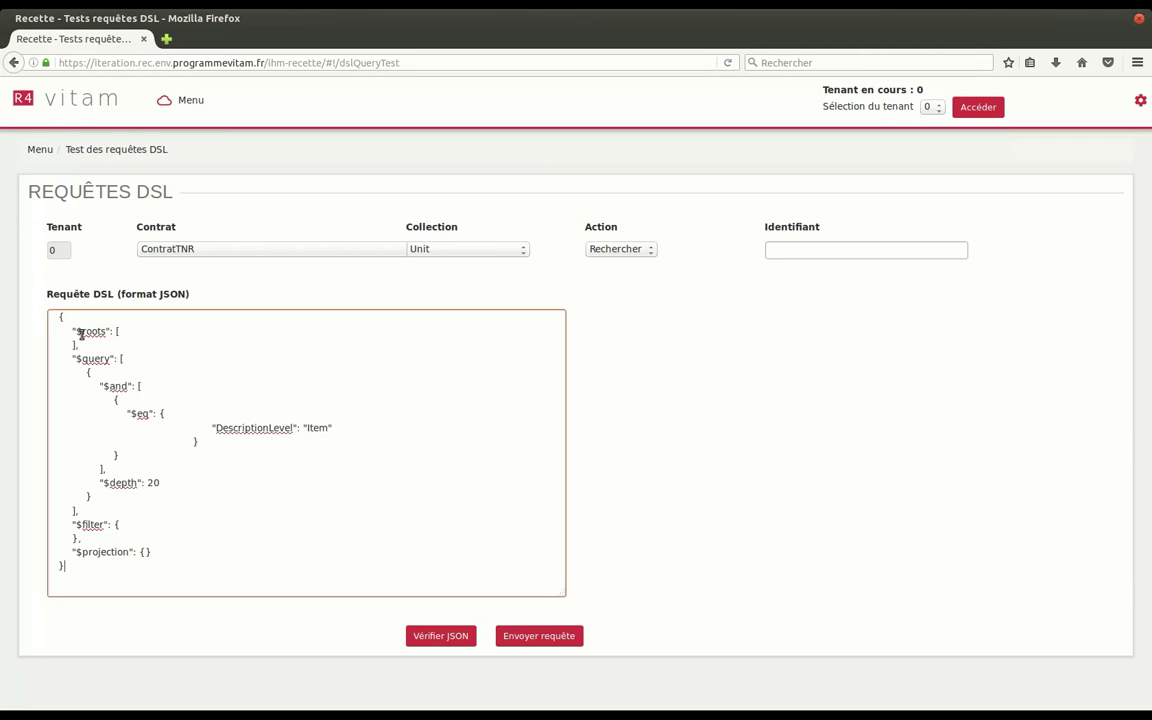
left_click(521, 641)
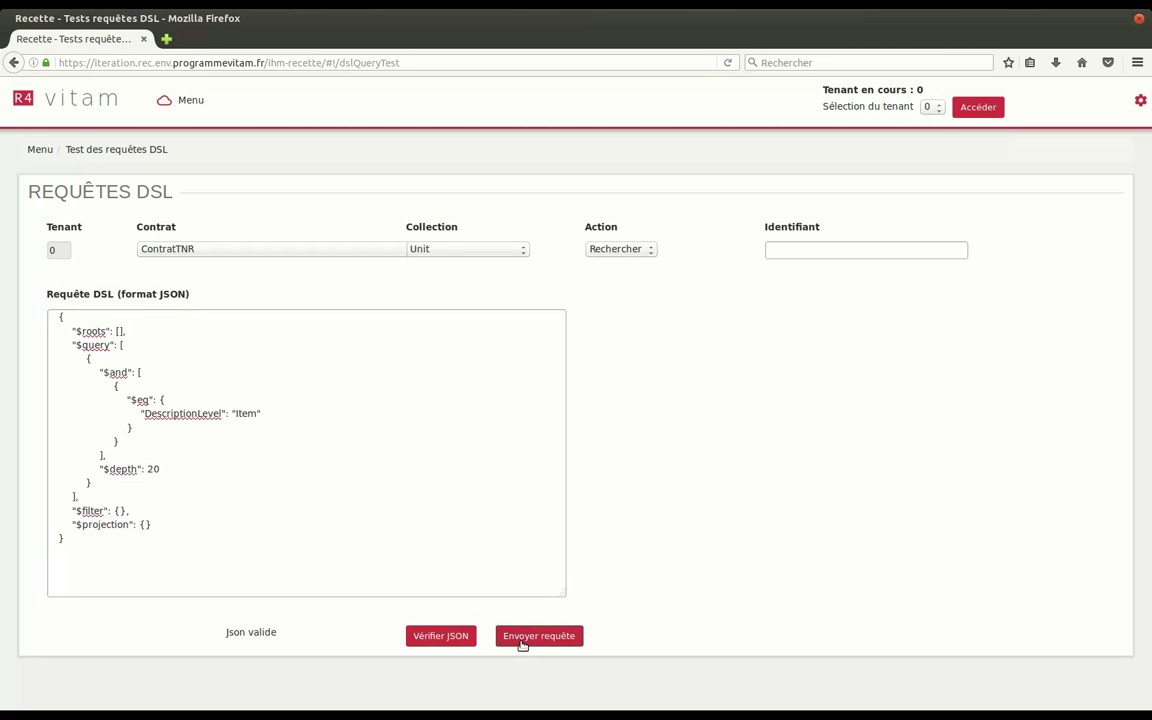
left_click(521, 641)
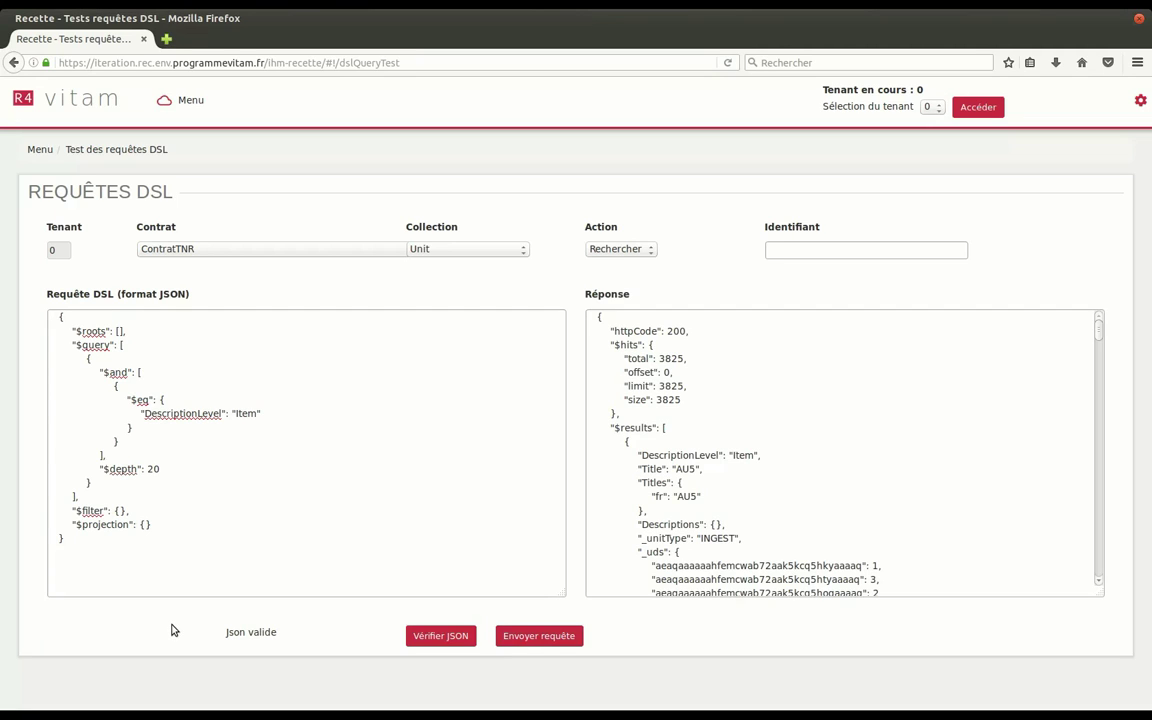
Replace the query with one filtered by offset 50, limit 50 and ordering on TransactedDate 1, and send it.
left_click_drag(172, 581, 38, 316)
key("ctrl+v")
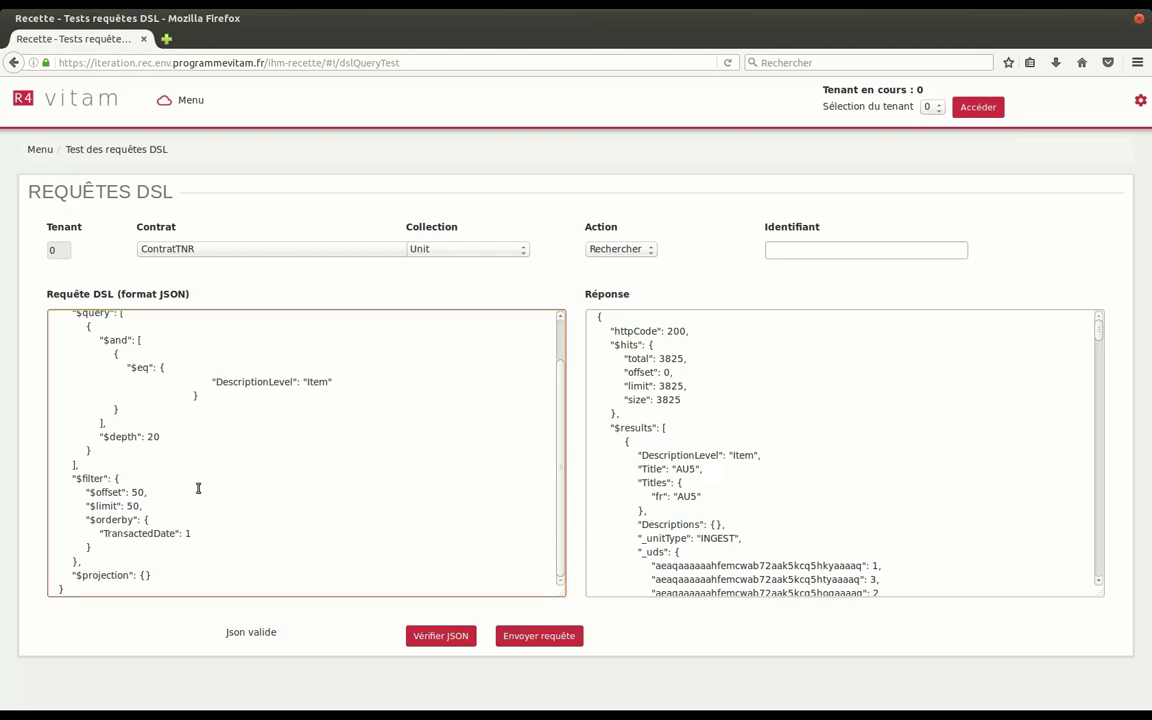
double_click(138, 492)
double_click(133, 506)
left_click(540, 640)
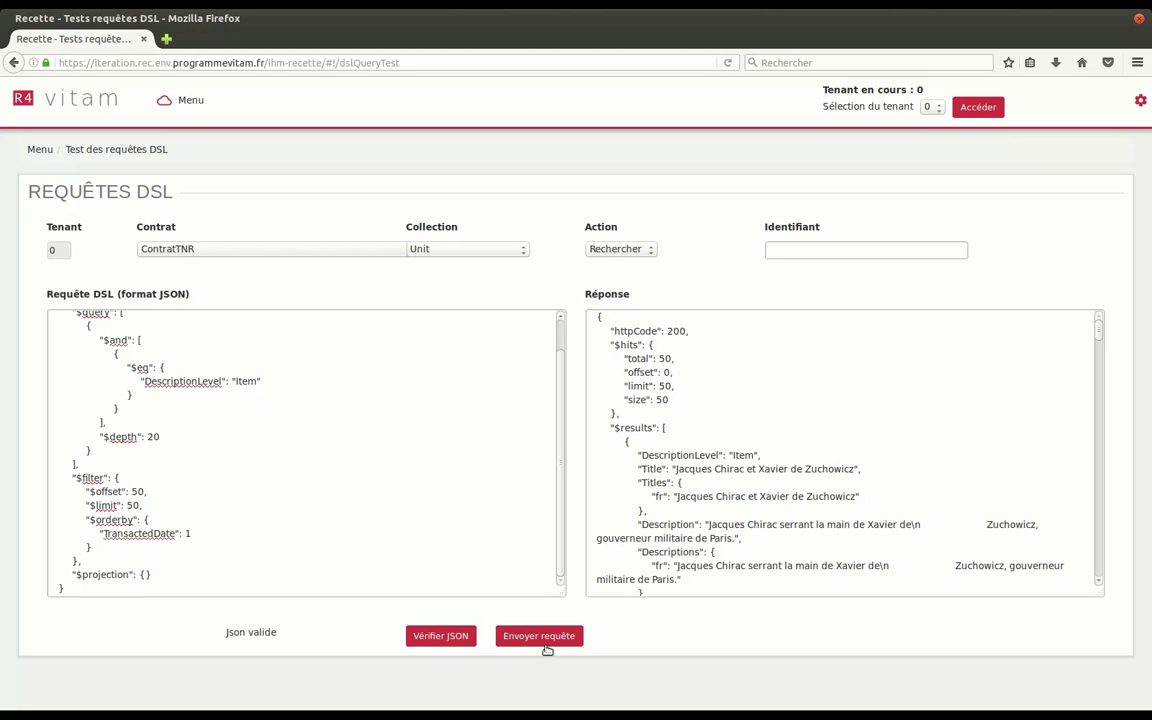
Add $fields to the query's projection with Title, Description and #id each set to 1.
left_click(152, 582)
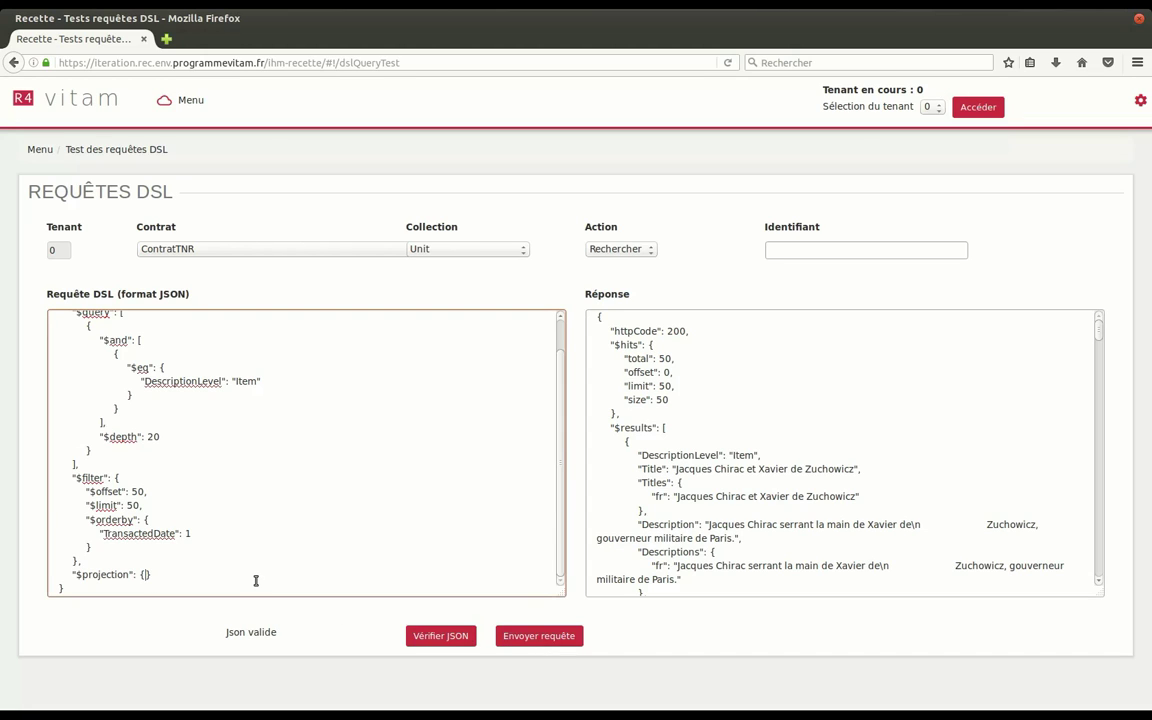
key("Return")
key("Return")
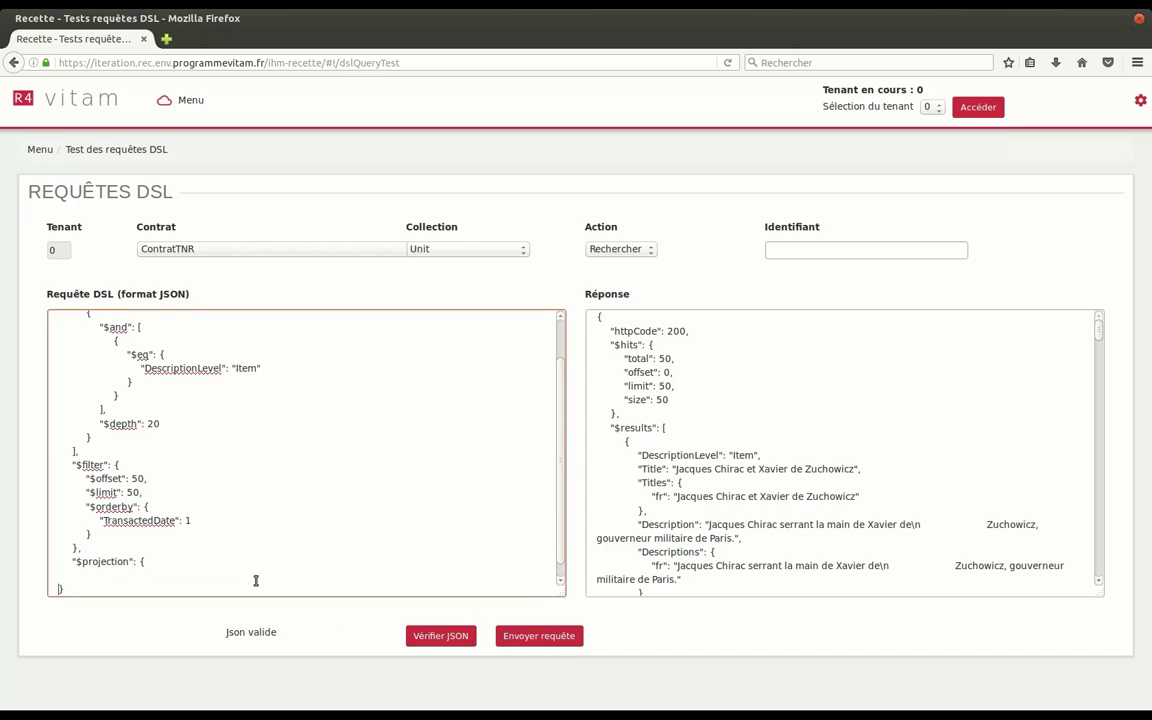
type("\"$fields\": {       \"Title\": 1,       \"Description\": 1,       \"#id\": 1     }")
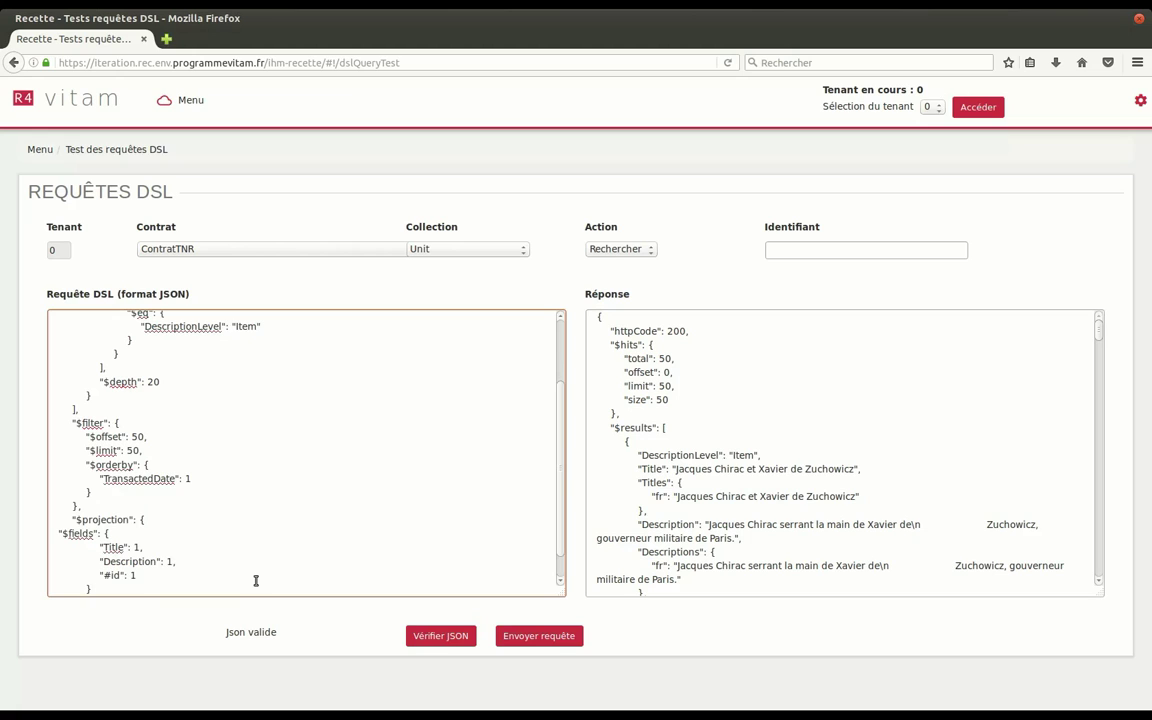
Send the query with the $fields projection and check the Title and Description fields in the returned results.
scroll(256, 580, "down", 2)
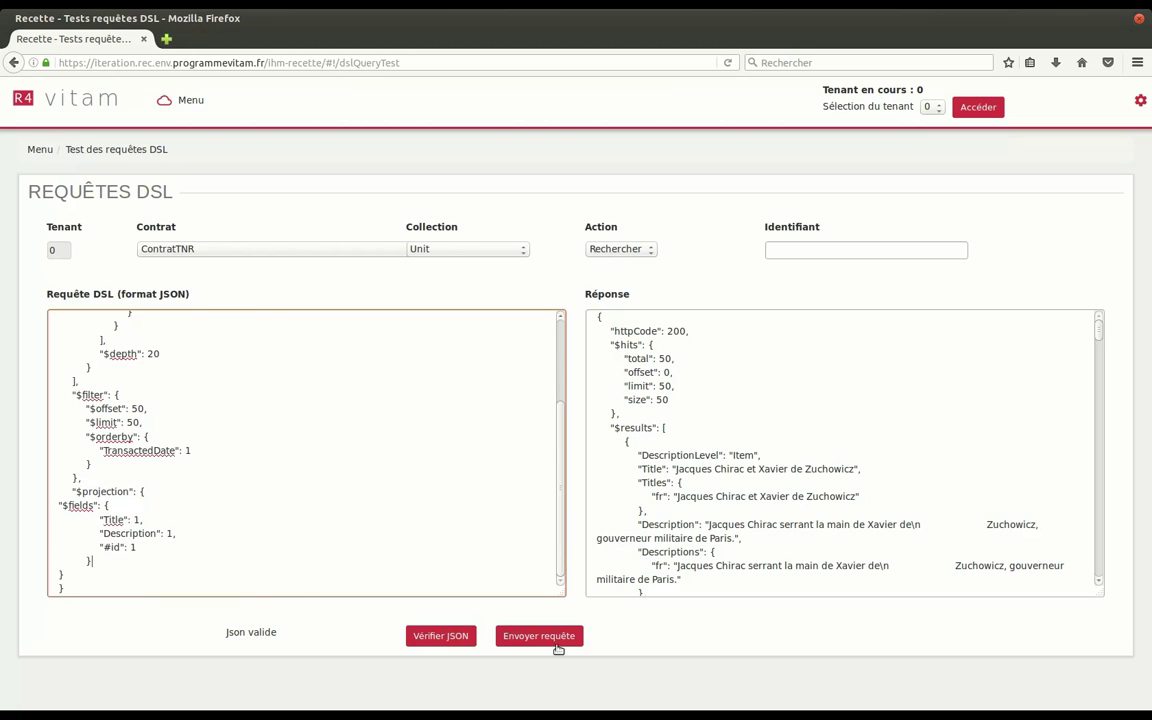
left_click(563, 643)
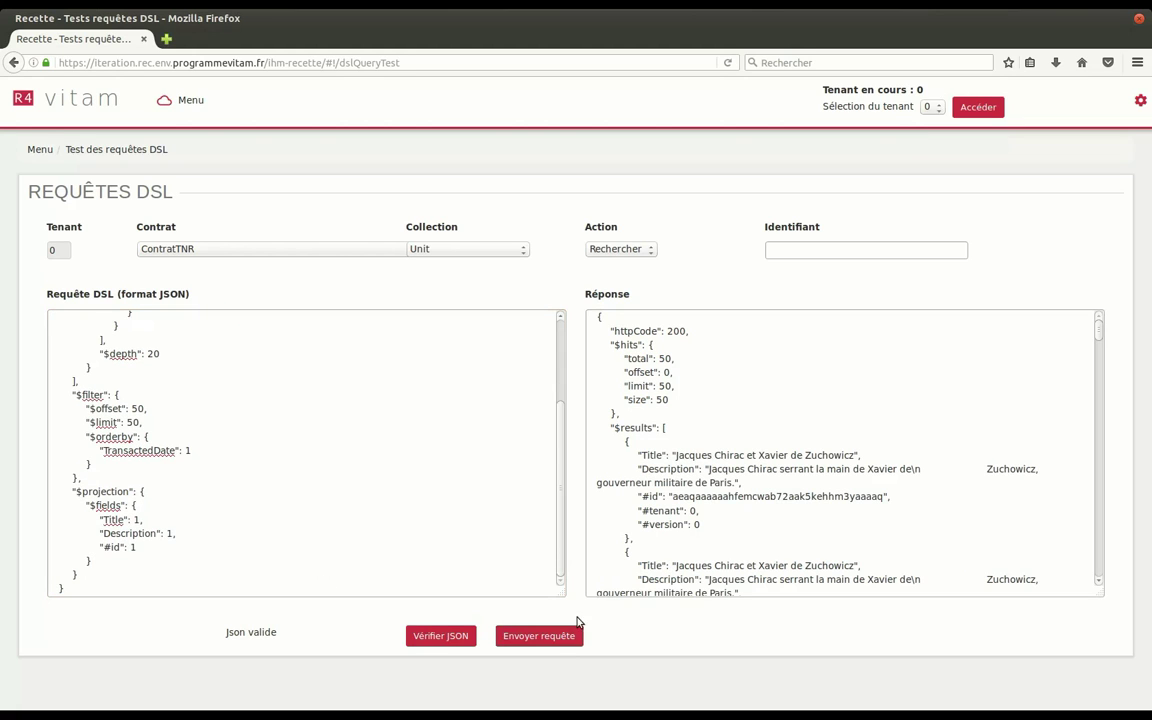
double_click(655, 457)
double_click(668, 471)
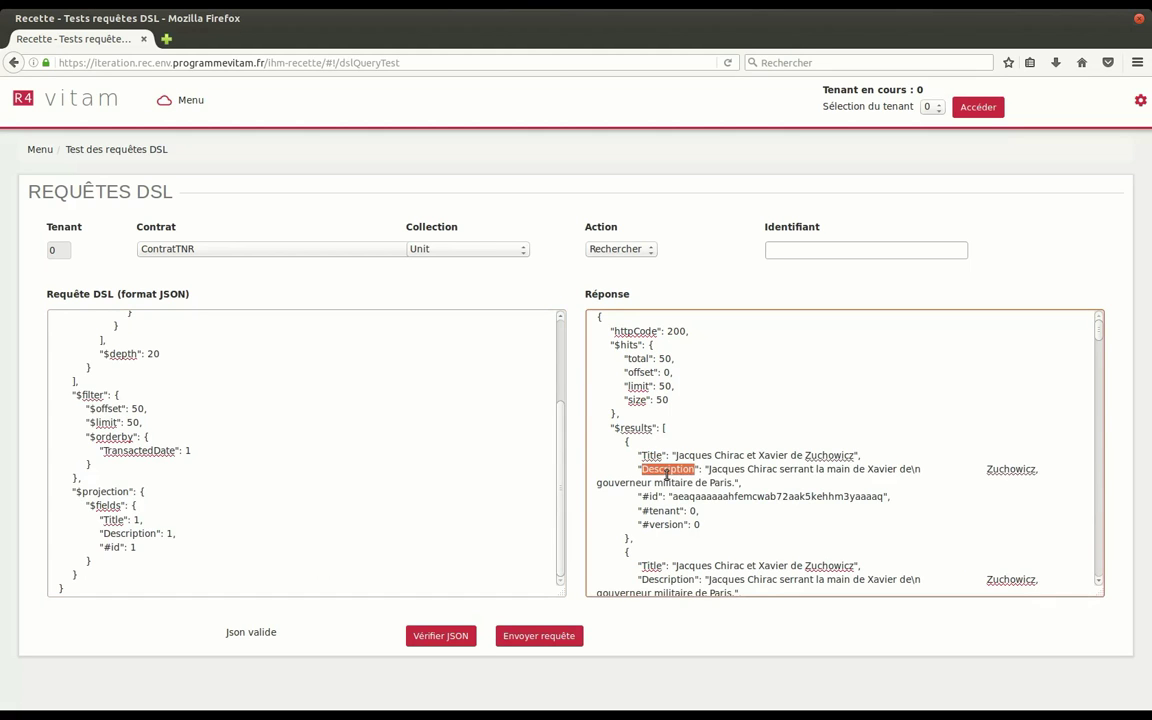
scroll(694, 531, "down", 10)
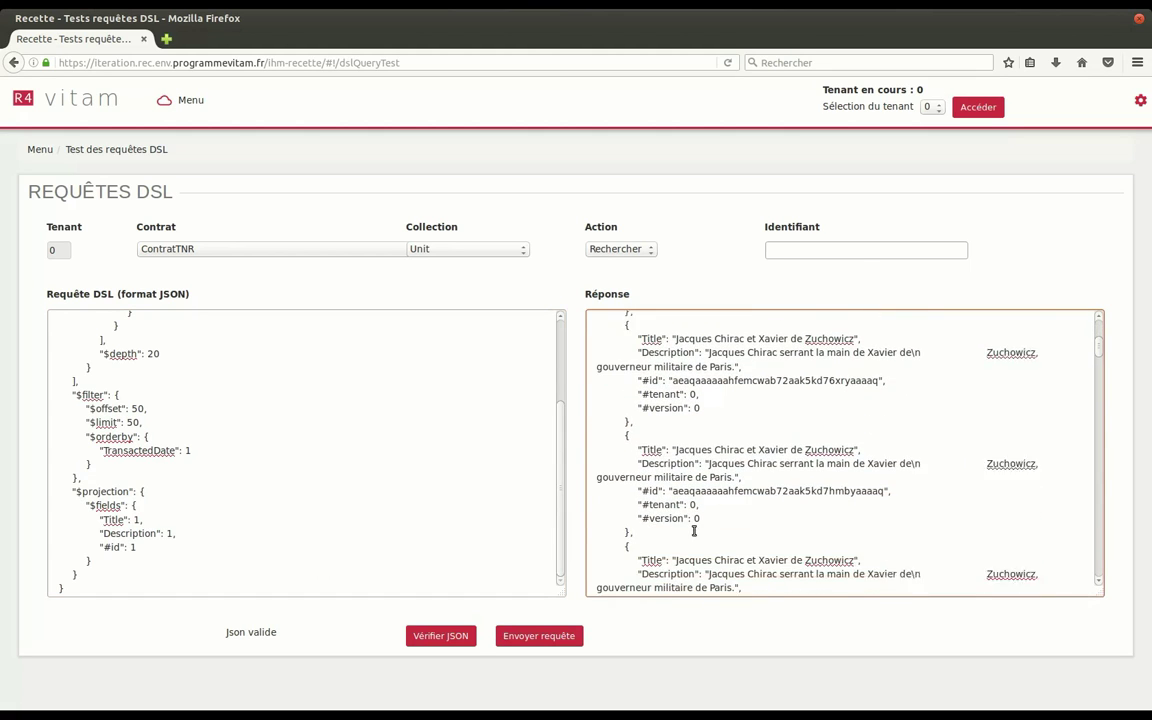
double_click(664, 453)
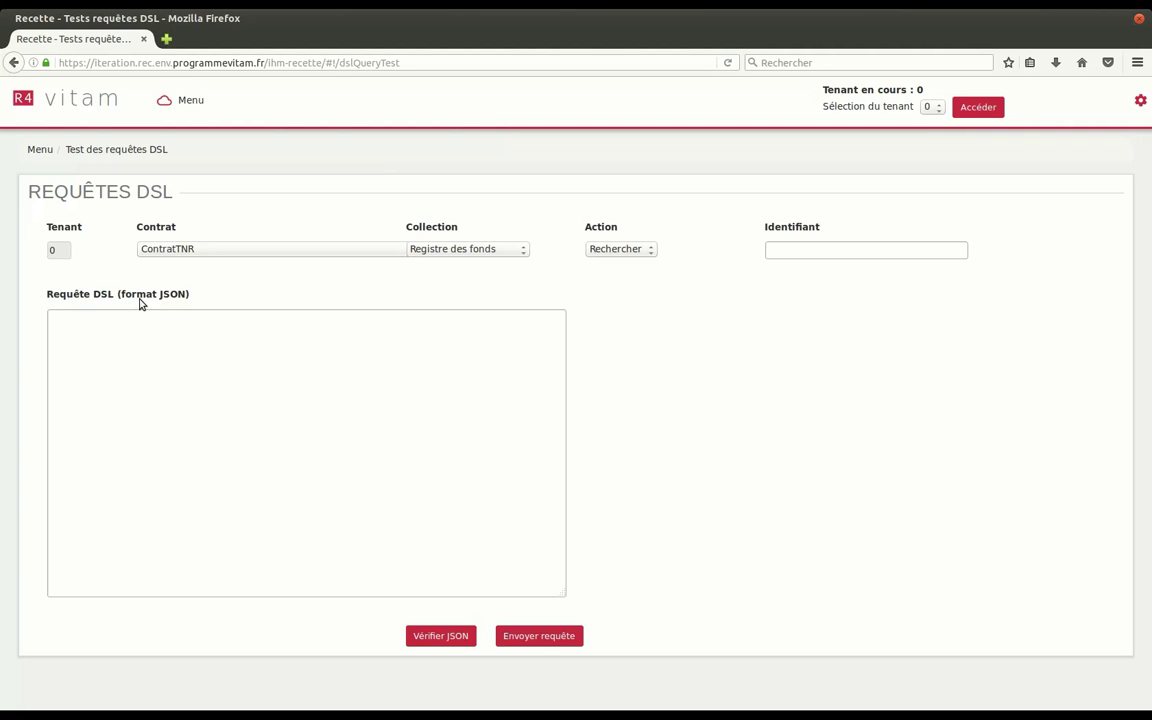
Enter and send a Registre des fonds query for TotalUnits.total of at least 2500, and check the _id and OriginatingAgency returned.
left_click(129, 327)
type("{   \"$query\": {     \"$and\": [       {         \"$gte\": {           \"TotalUnits.total\": 2500         }       }     ]   },   \"$filter\": {},   \"$projection\": {} }")
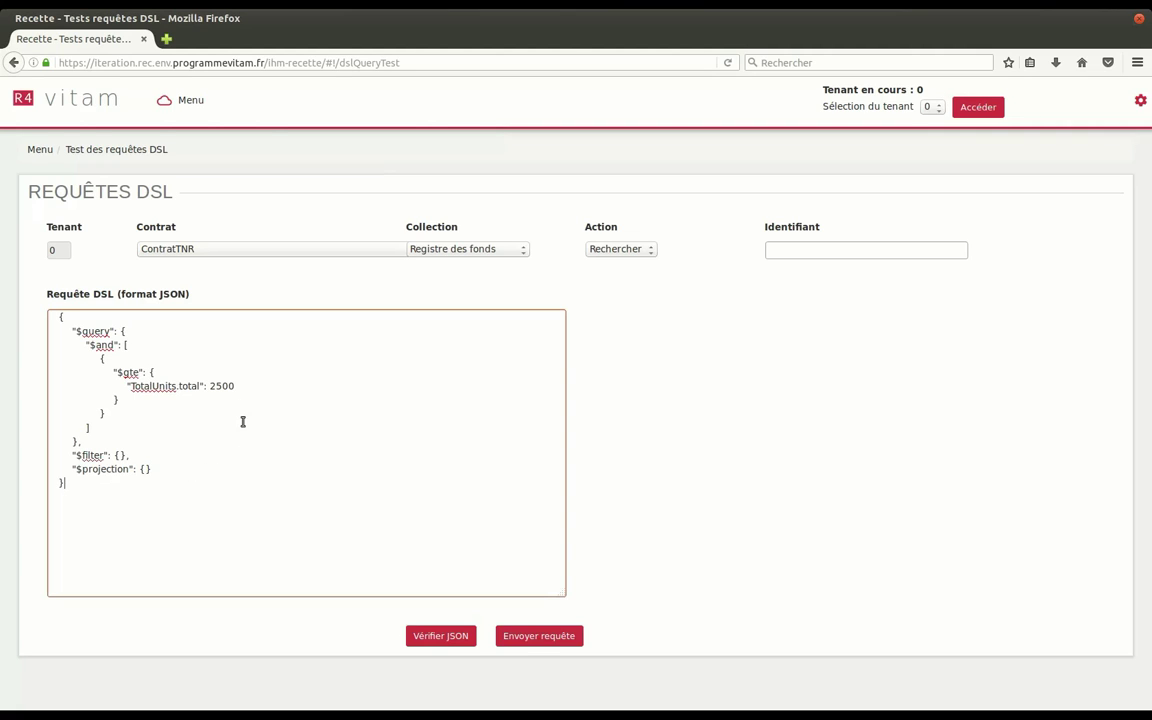
double_click(229, 388)
left_click(535, 638)
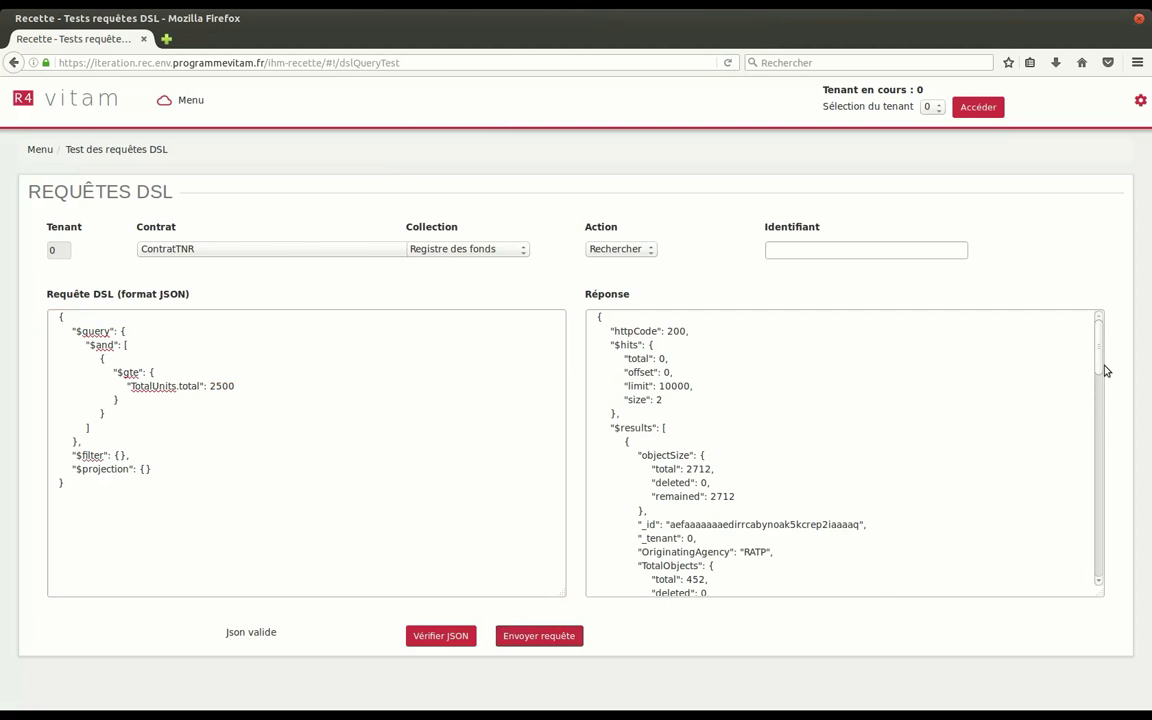
left_click_drag(1106, 367, 1104, 405)
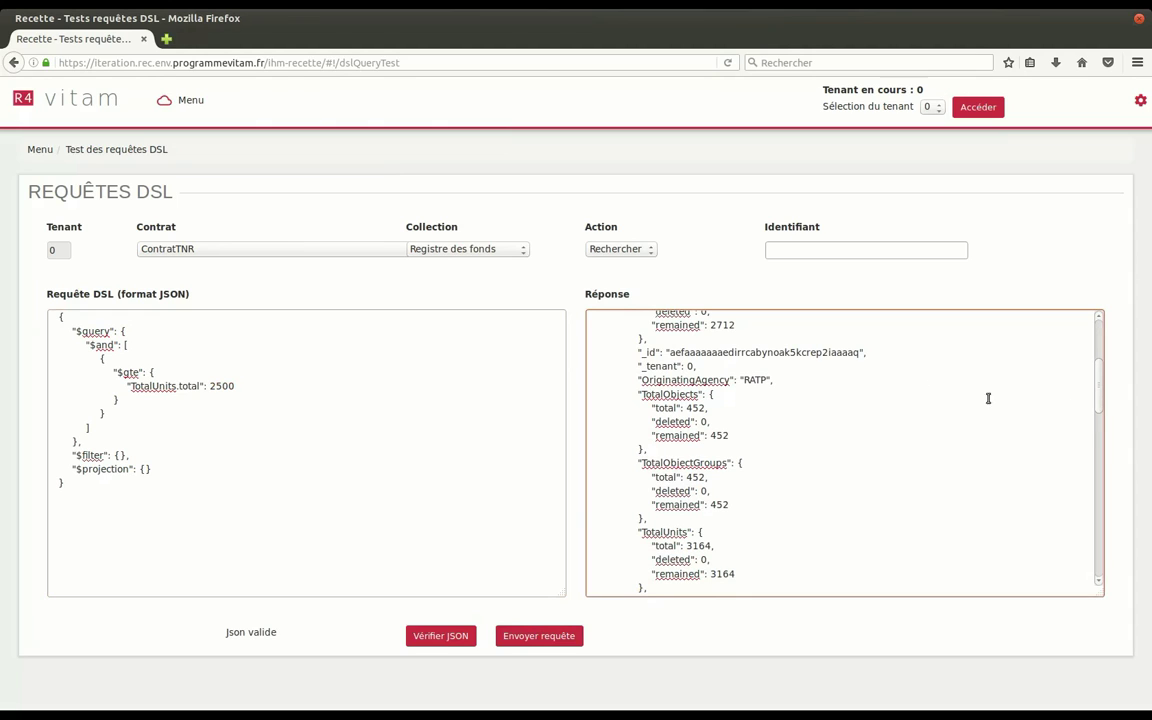
double_click(828, 354)
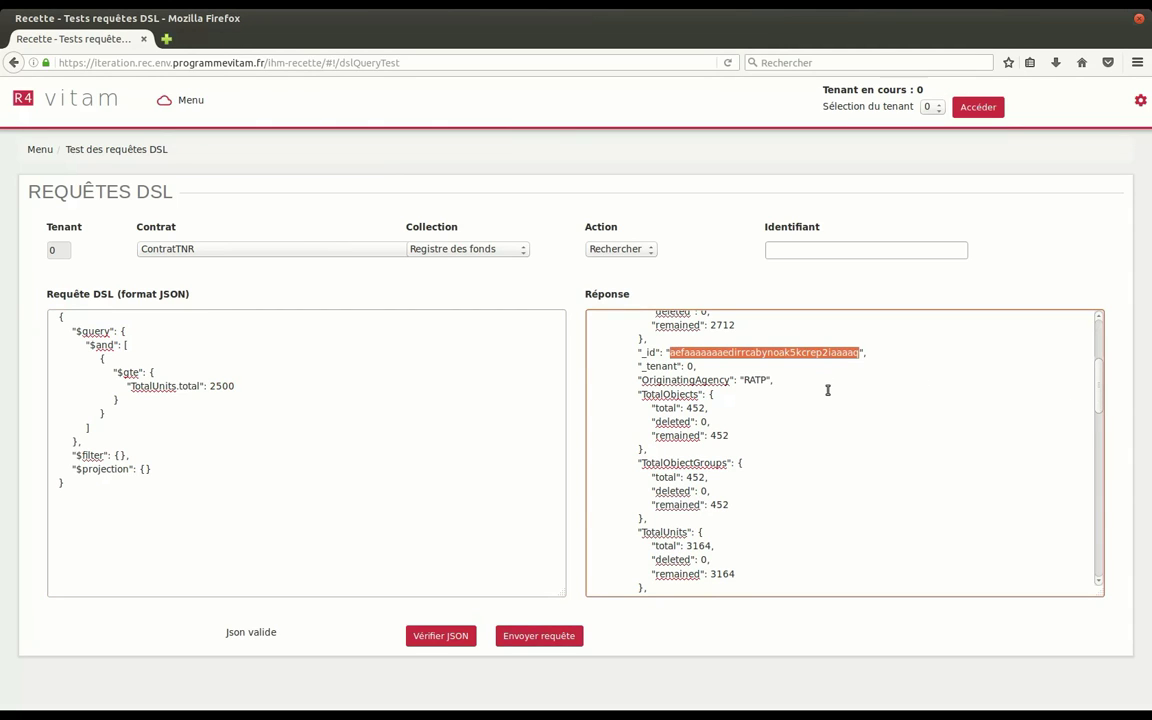
left_click(759, 384)
double_click(757, 381)
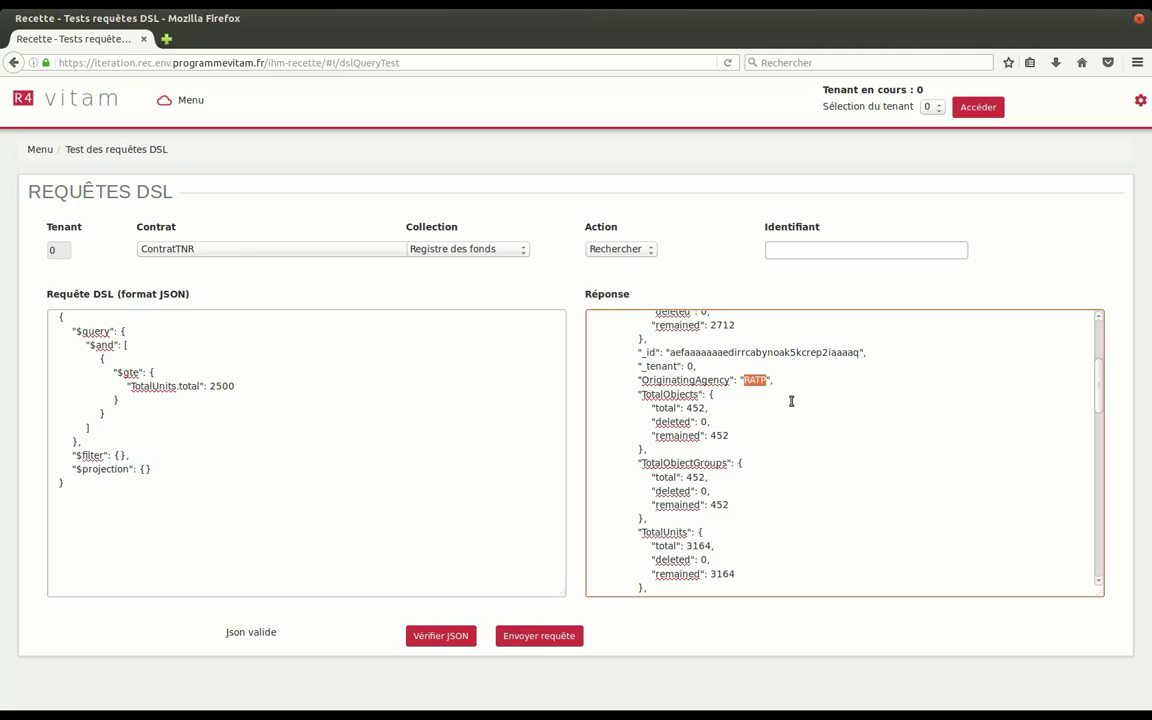
Replace the query with ArchivalAgreement equal to "ArchivalAgreement0" and StartDate from "2017-07-18", send it for identifier Vitam, and check the result size.
left_click(337, 476)
key("ctrl+a")
type("{   \"$query\": {     \"$and\": [       {         \"$eq\": {           \"ArchivalAgreement\": \"ArchivalAgreement0\"         }       },       {         \"$gte\": {           \"StartDate\": \"2017-07-18\"         }       }     ]   },   \"$filter\": {},   \"$projection\": {} }")
left_click(813, 257)
type("Vitam")
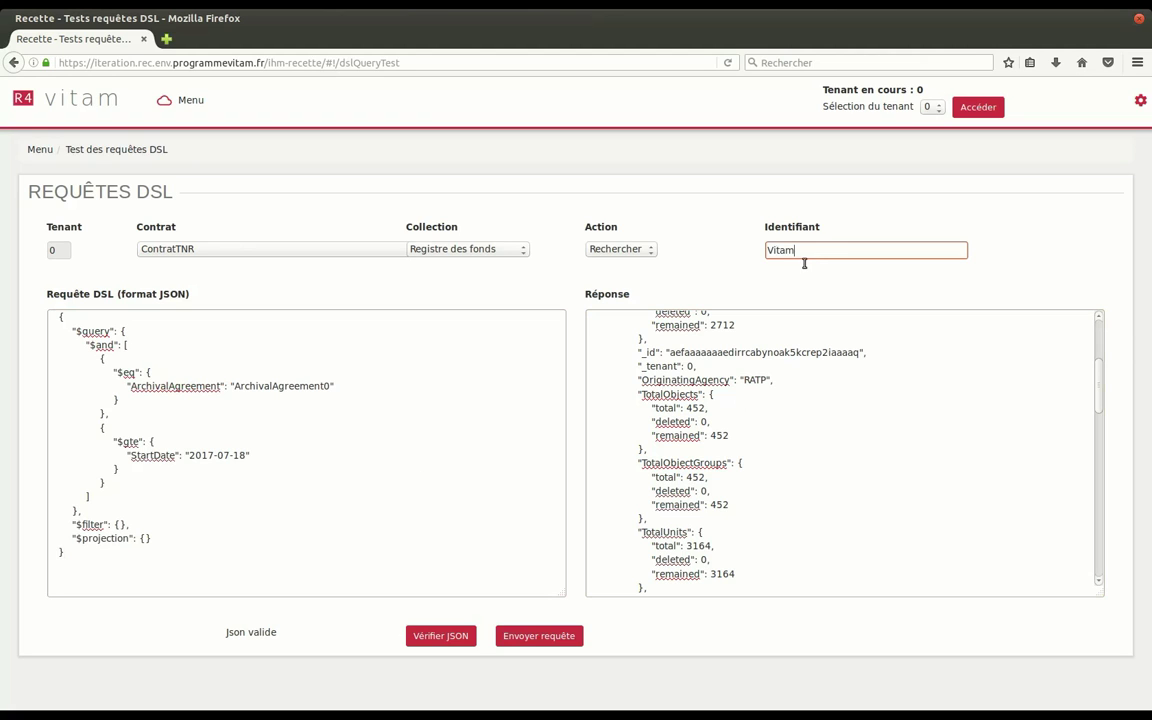
left_click(536, 648)
scroll(659, 497, "up", 4)
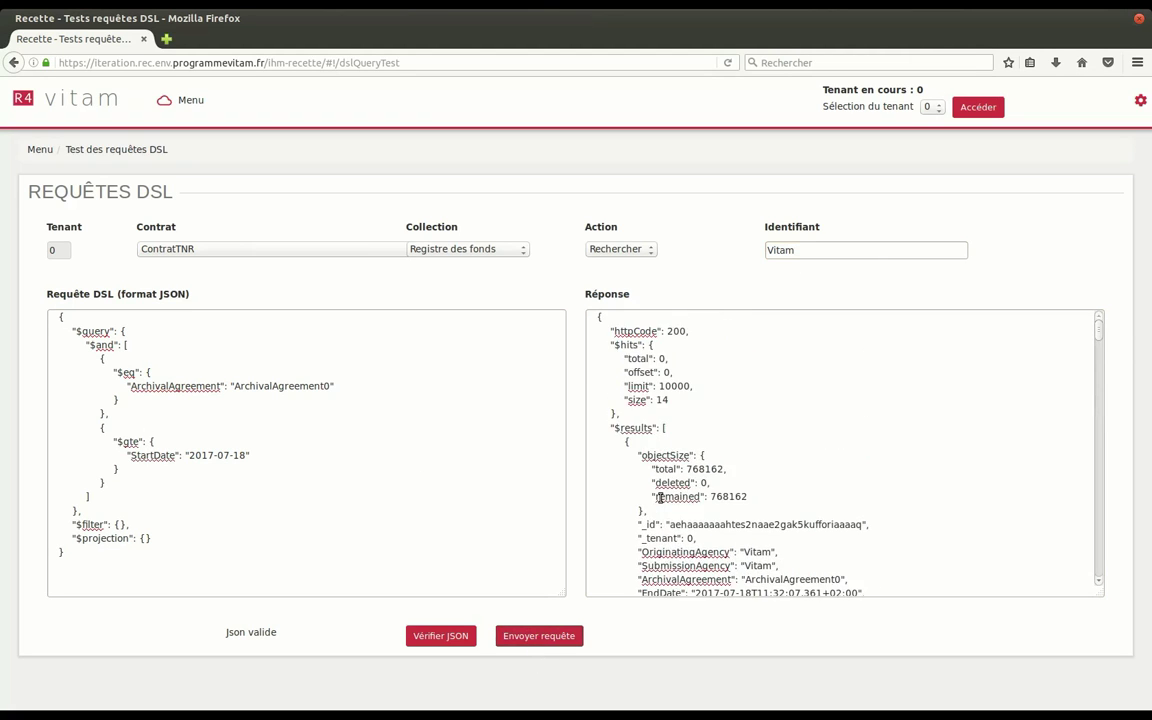
double_click(662, 400)
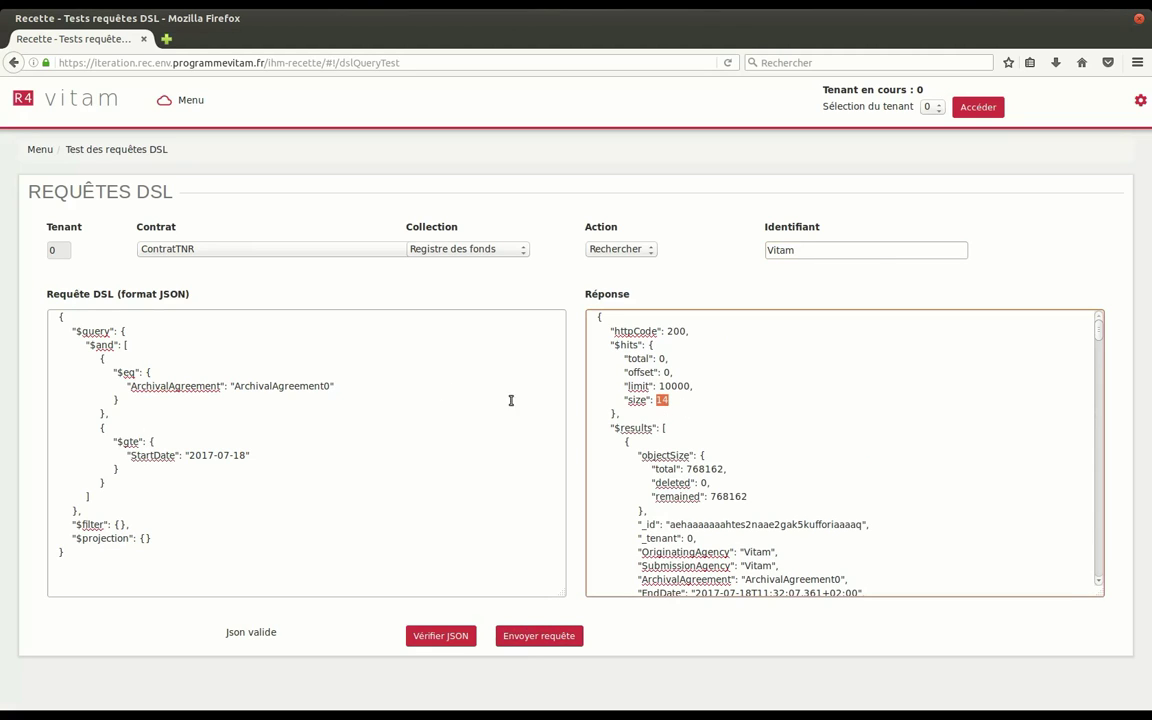
double_click(324, 388)
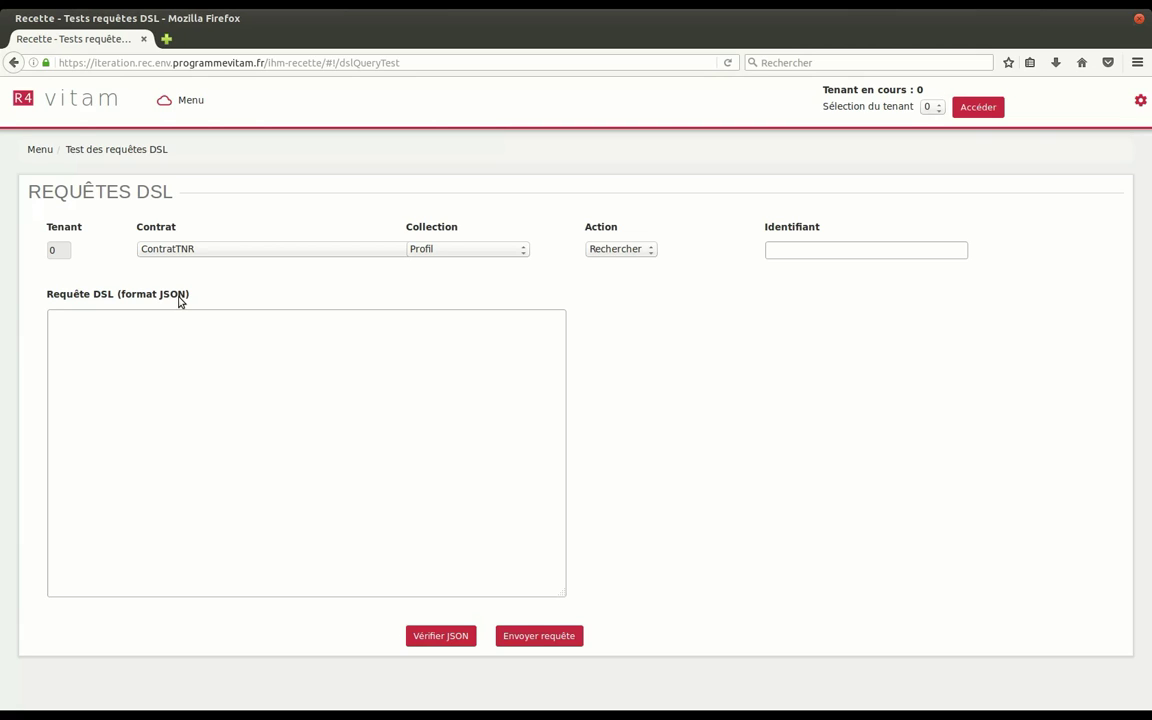
Enter and send a Profil query for CreationDate up to "2016-09-01" and Format equal to "RNG", and look through the response.
left_click(139, 332)
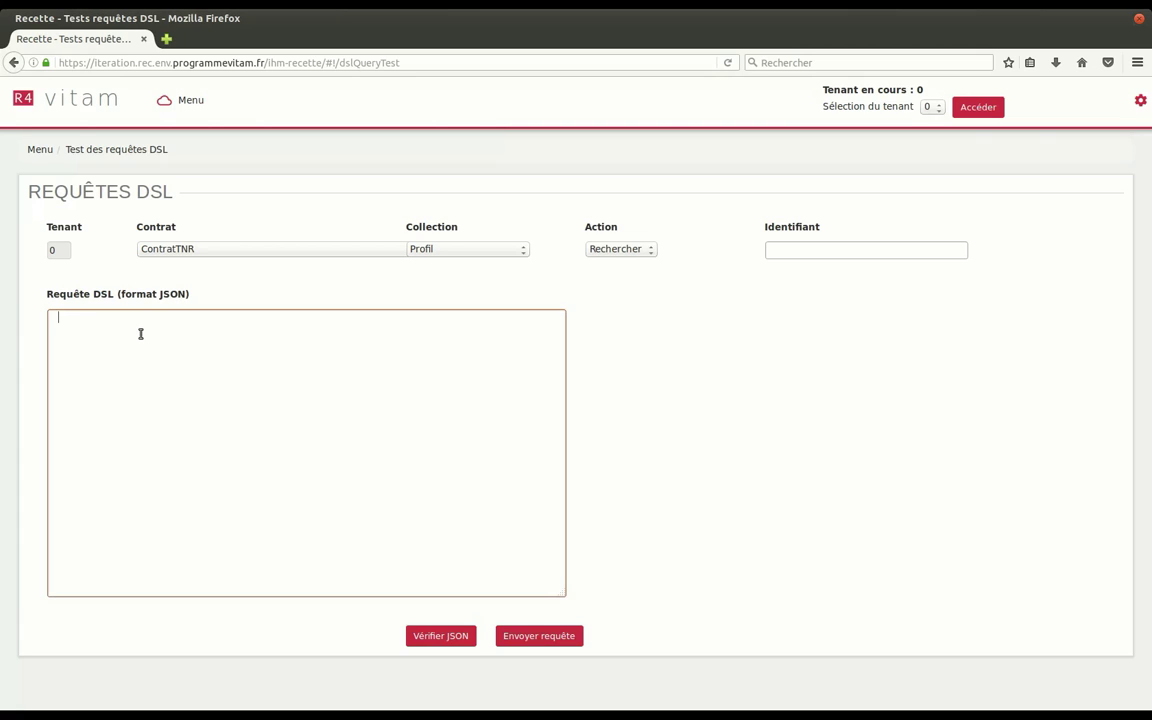
type("{   \"$query\": {     \"$and\": [       {         \"$lte\": {           \"CreationDate\": \"2016-09-01\"         }       },       {         \"$eq\": {           \"Format\": \"RNG\"         }       }     ]   },   \"$filter\": {},   \"$projection\": {} }")
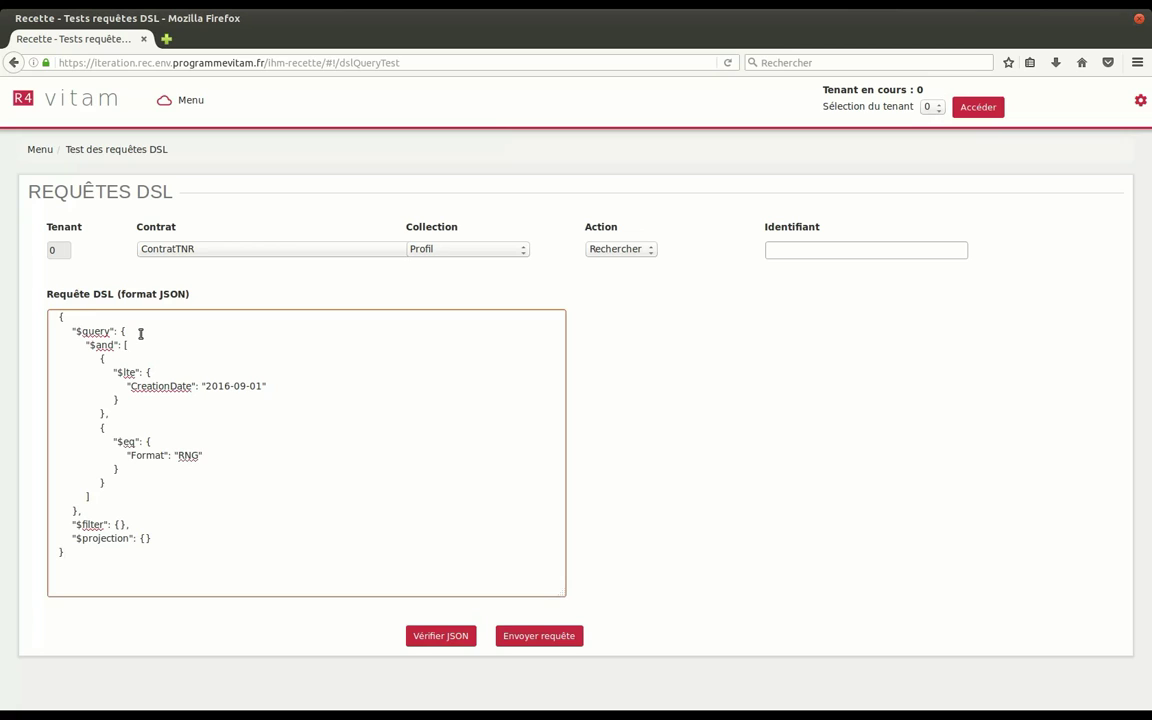
double_click(188, 455)
left_click(213, 390)
left_click_drag(213, 390, 270, 395)
left_click(520, 637)
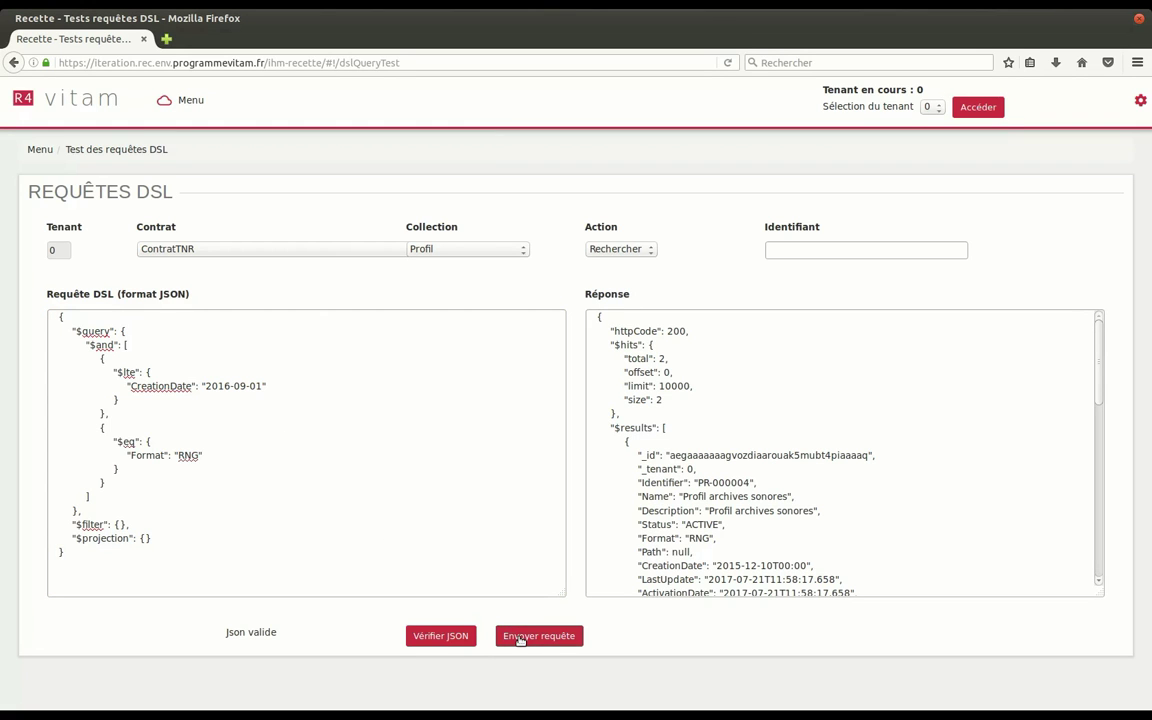
left_click(663, 404)
left_click_drag(1108, 371, 1119, 478)
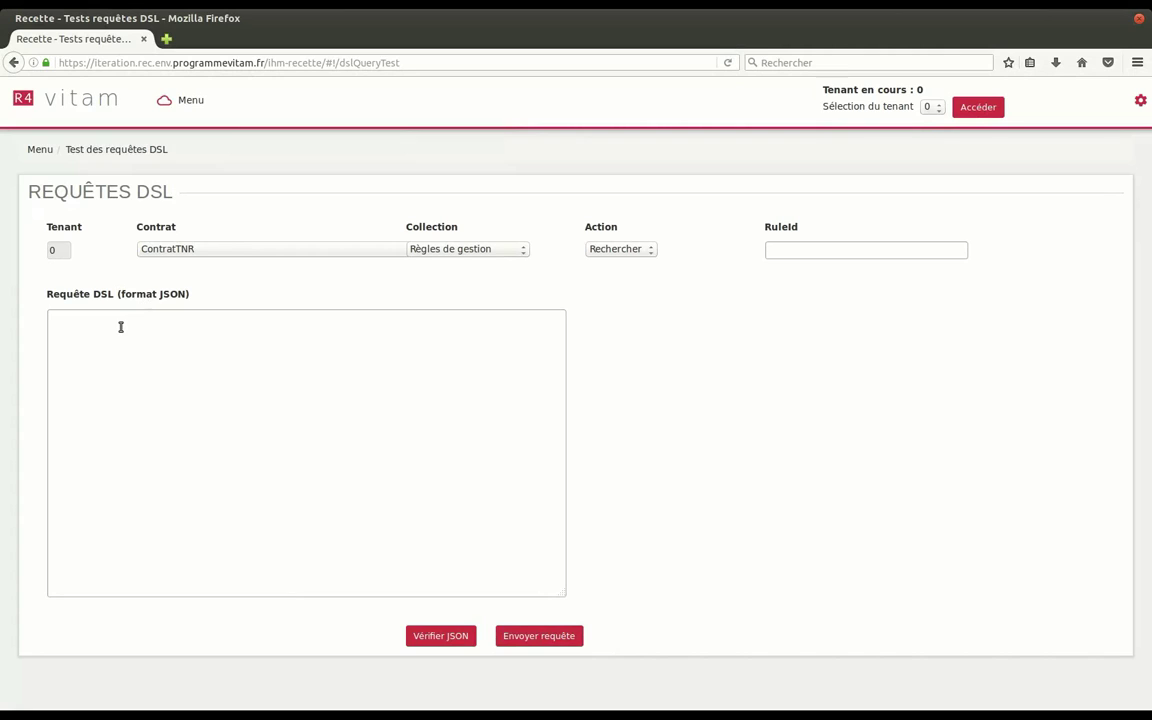
Enter and send a Règles de gestion query for RuleType "StorageRule" and RuleDuration of at least "5", and review the returned rules.
left_click(118, 324)
type("{   \"$query\": {     \"$and\": [       {         \"$eq\": {           \"RuleType\": \"StorageRule\"         }       },{               \"$gte\": {                  \"RuleDuration\": \"5\"                  }              }     ]   },   \"$filter\": {},   \"$projection\": {} }")
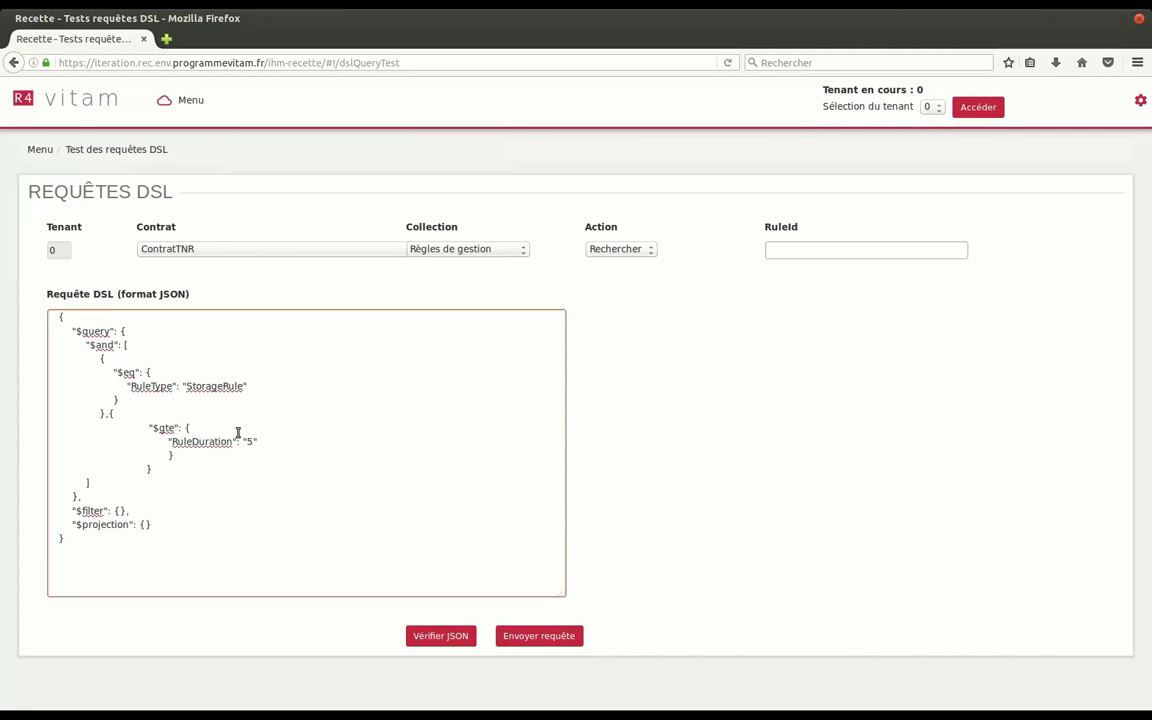
double_click(232, 386)
double_click(251, 442)
left_click(537, 636)
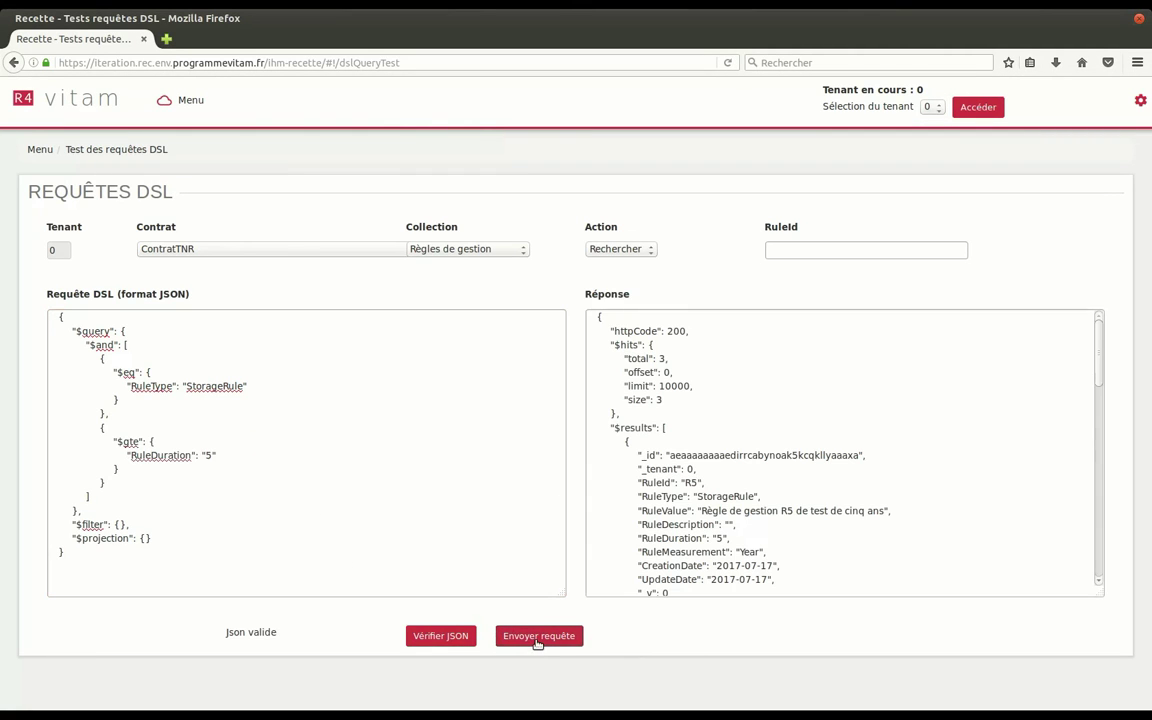
scroll(1039, 406, "down", 2)
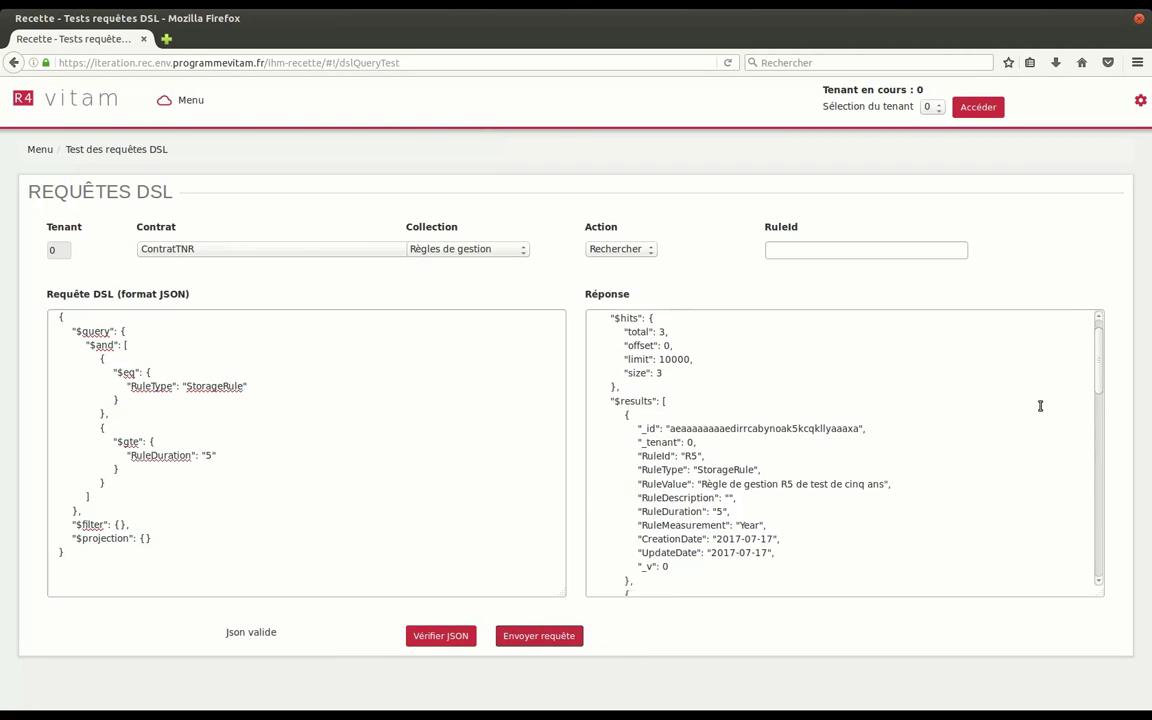
scroll(688, 470, "down", 5)
scroll(688, 470, "down", 1)
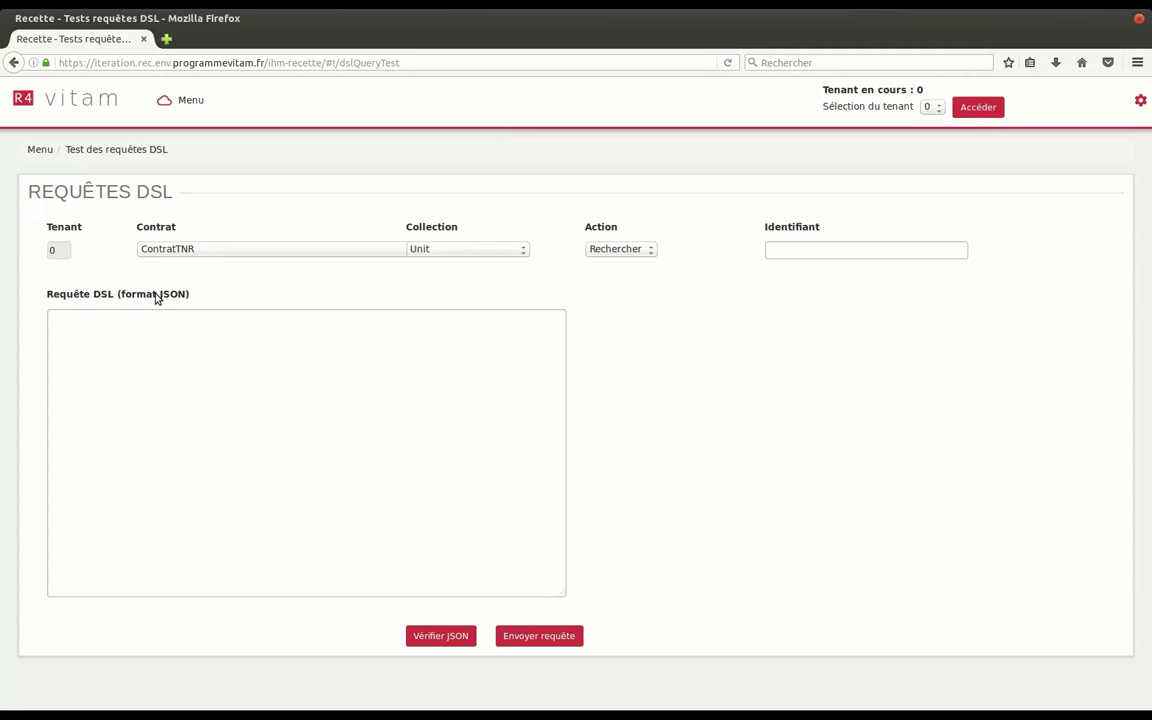
Send a Unit query with empty $roots and $query, limit 10000 and projected #qualifiers, #object, #id and title, and read the response's message and description.
left_click(139, 329)
type("{     \"$roots\": [],     \"$query\": [     ],     \"$filter\": {         \"$limit\": 10000     },     \"$projection\": {         \"$fields\": {             \"#qualifiers\": 1,             \"#object\": 1,             \"#id\": 1,             \"title\": 1         }     } }")
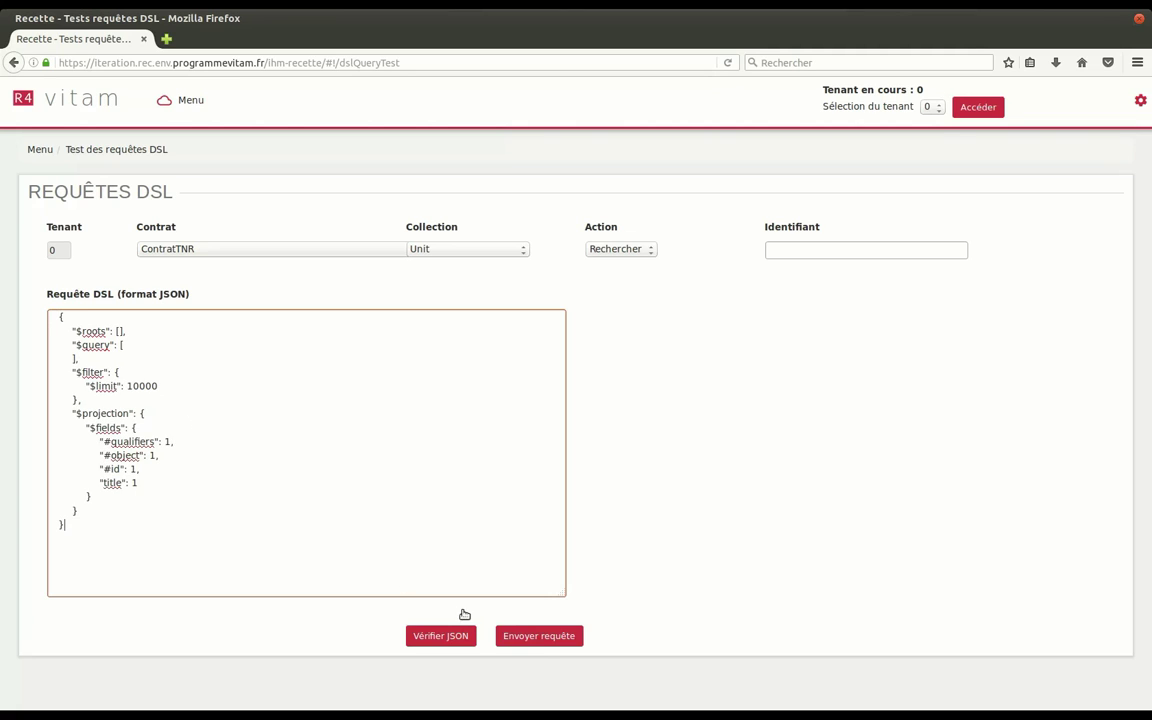
left_click(548, 644)
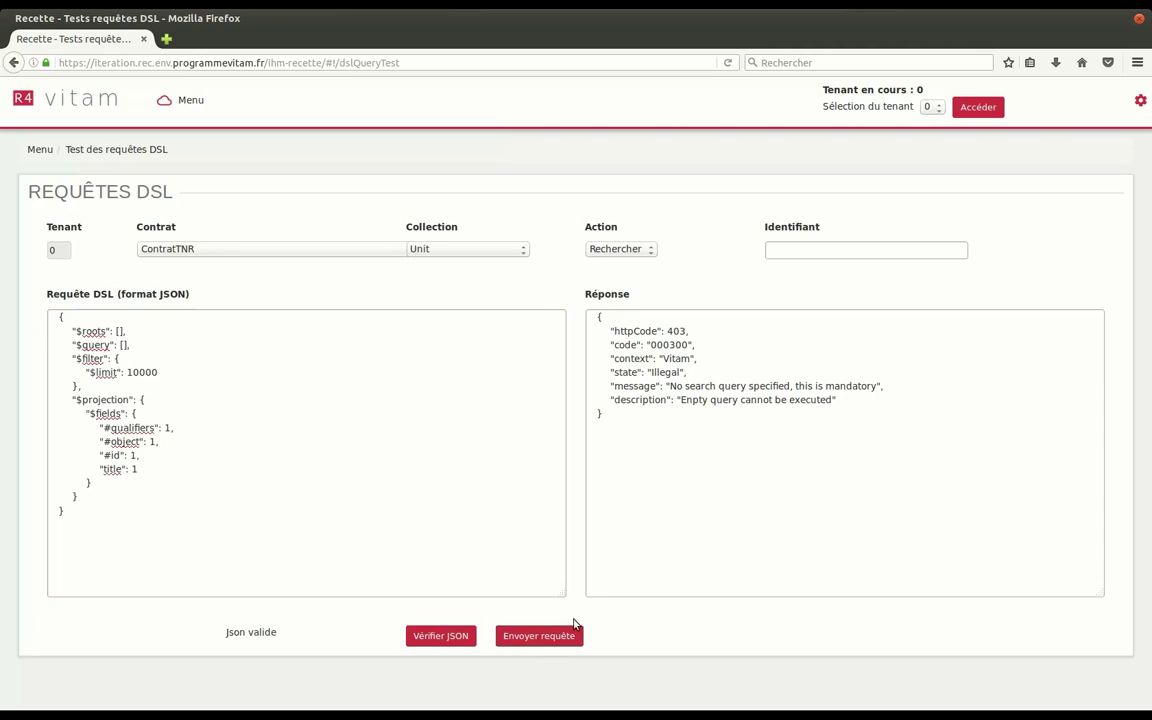
double_click(676, 331)
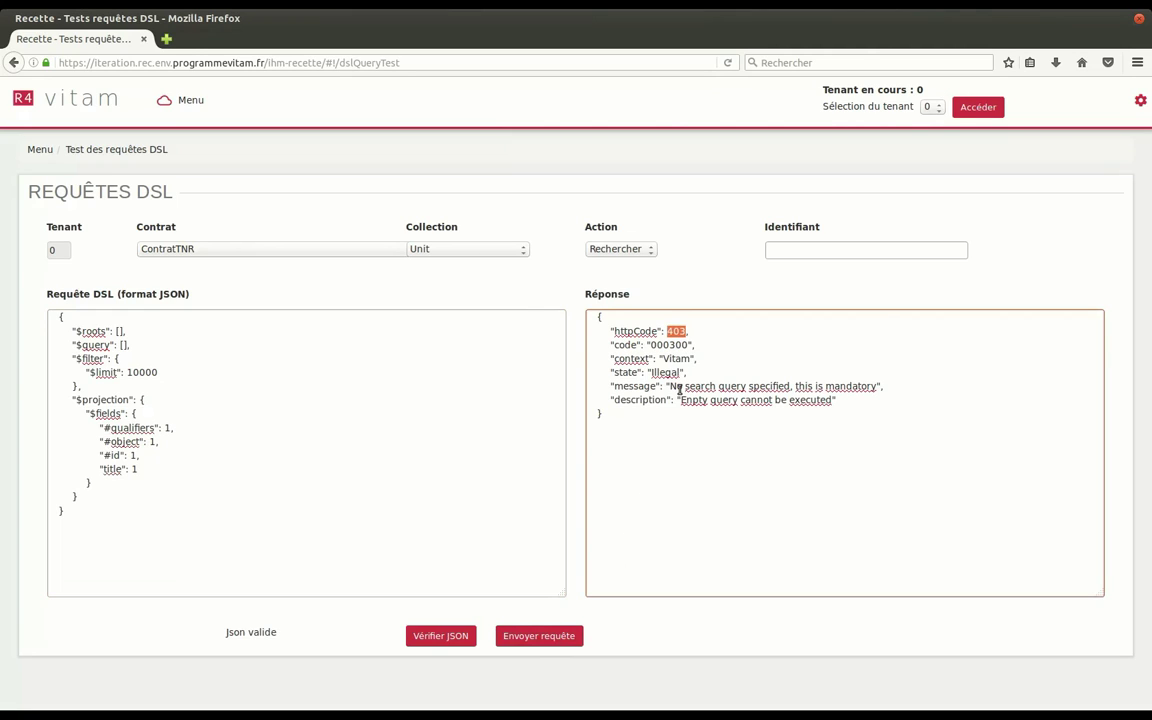
left_click_drag(670, 386, 881, 395)
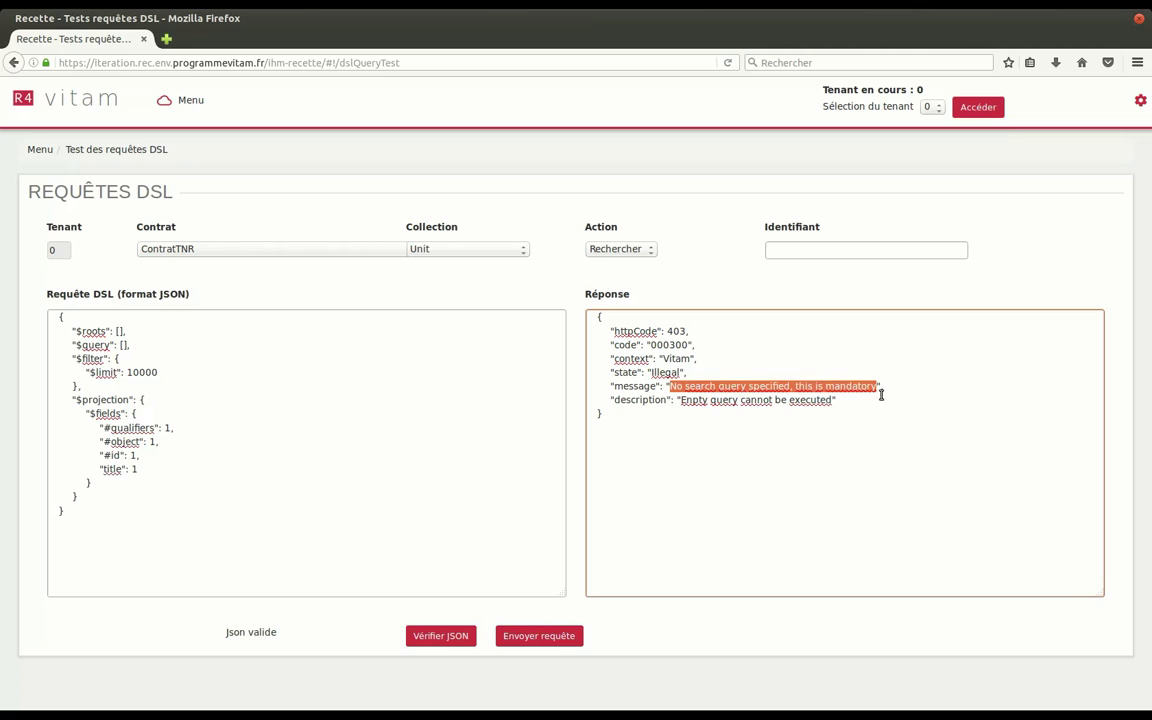
left_click_drag(680, 400, 839, 408)
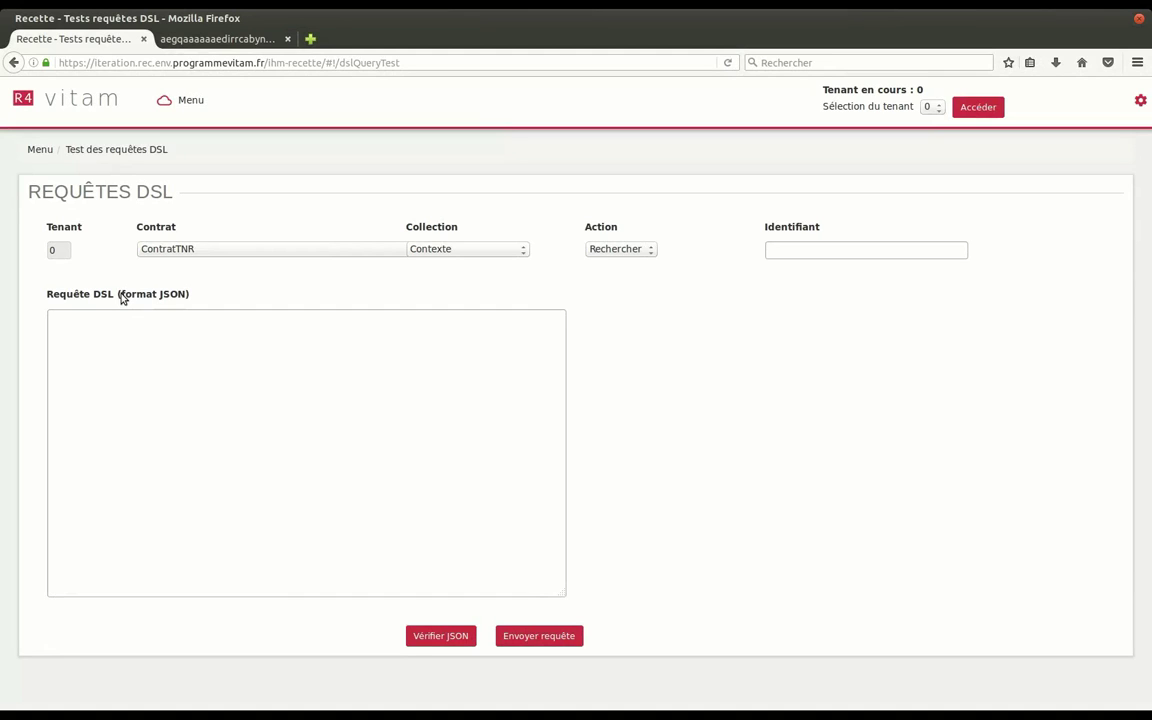
Enter a Contexte query whose $set action gives tenant 0 the access contract "AC-000001" and the ingest contract "IC-000001".
left_click(100, 330)
type("{     \"$query\": {},     \"$filter\": {},     \"$action\": [         {             \"$set\": {                 \"Permissions\": [                     {                         \"_tenant\": 0,                         \"AccessContracts\": [                             \"AC-000001\"                         ],                         \"IngestContracts\": [                             \"IC-000001\"                         ]                     }                 ]             }         }     ] }")
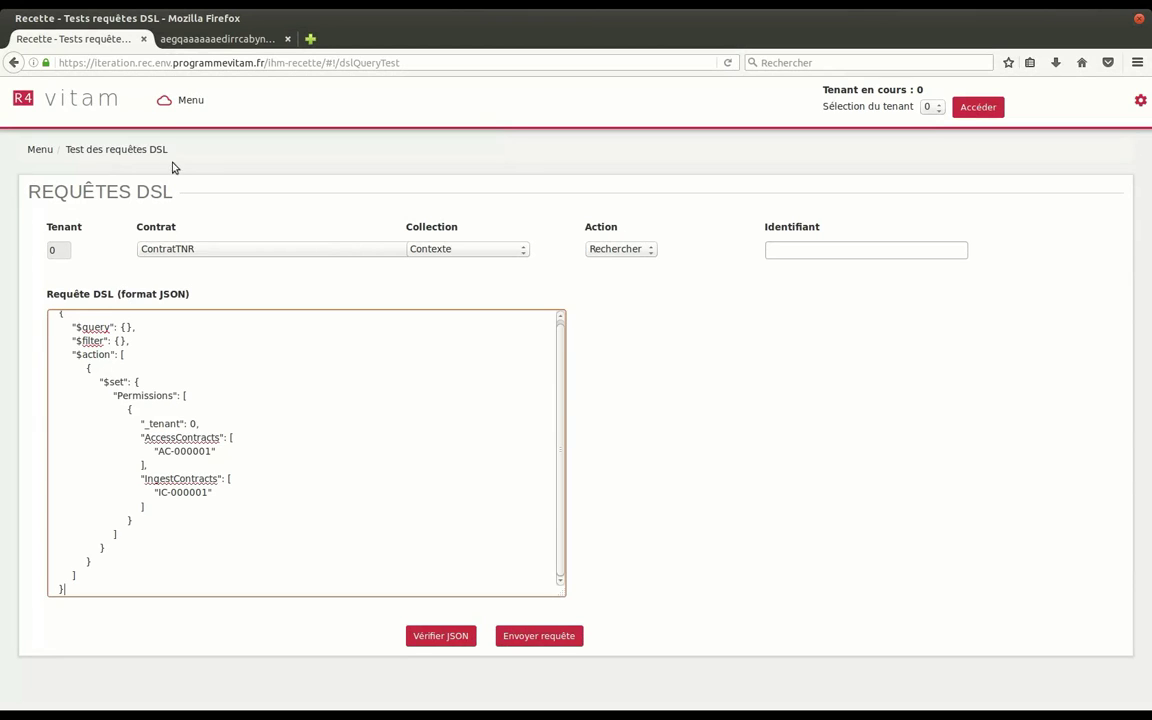
Switch to Mongo Express, check the context document's IngestContracts and AccessContracts, and copy its Identifier.
left_click(210, 39)
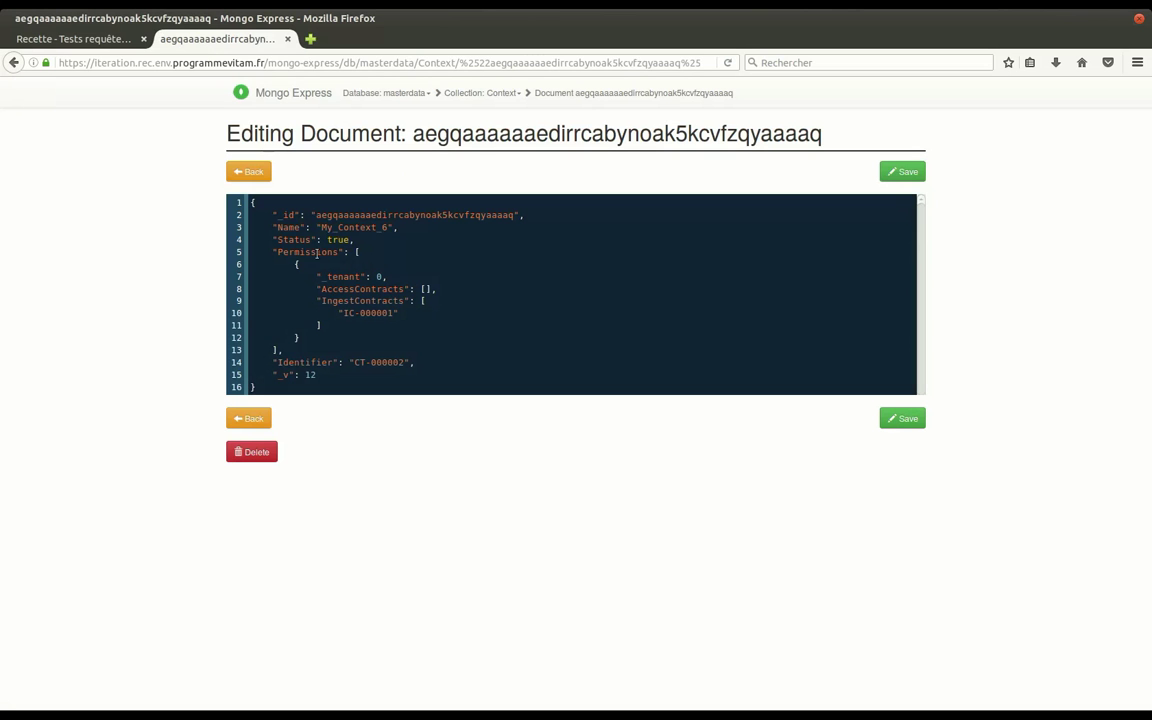
left_click_drag(316, 300, 355, 330)
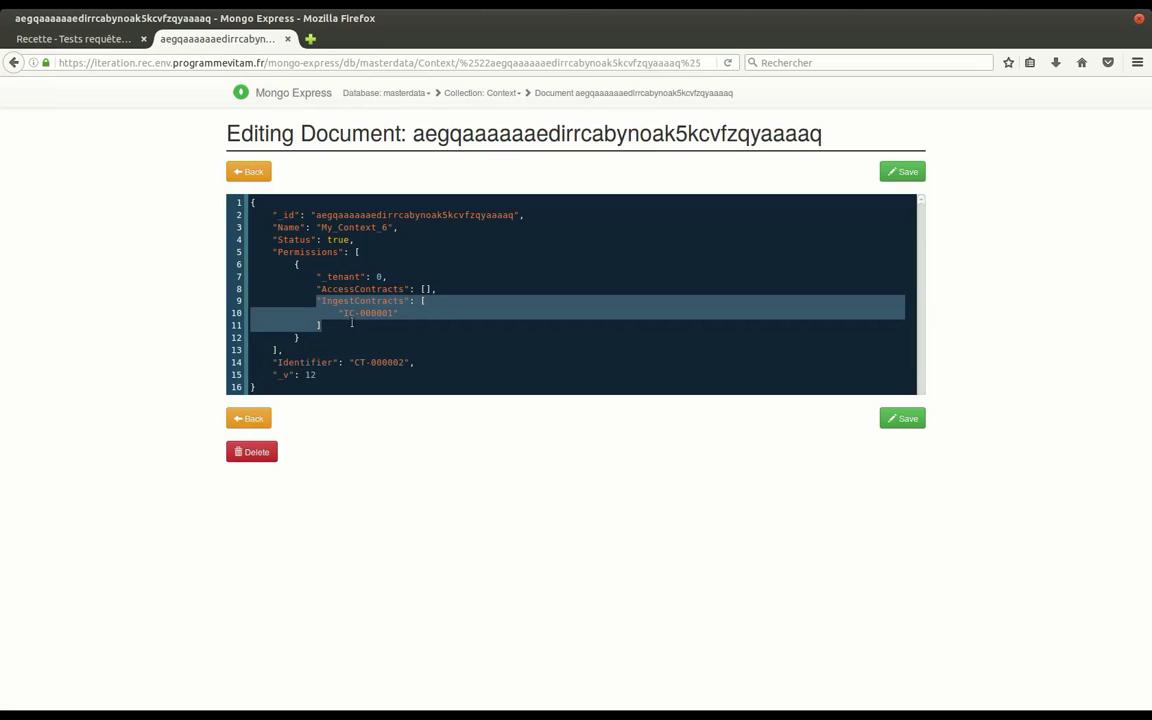
left_click_drag(314, 294, 453, 298)
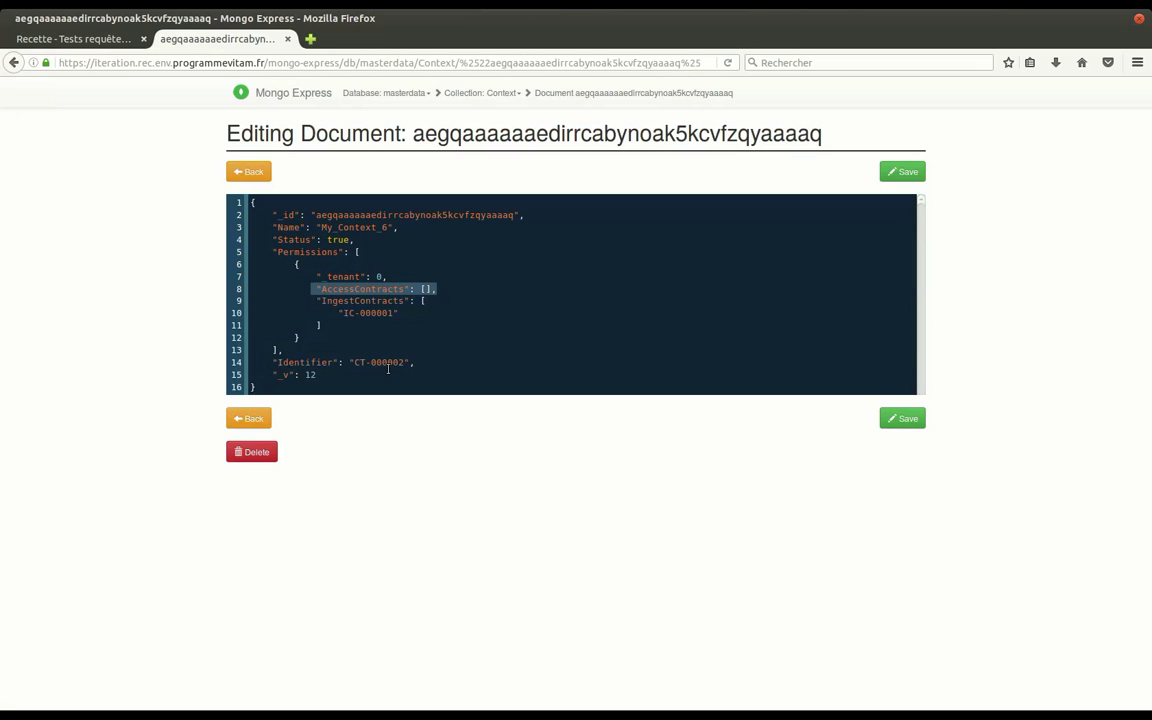
left_click_drag(355, 362, 404, 362)
key("ctrl+c")
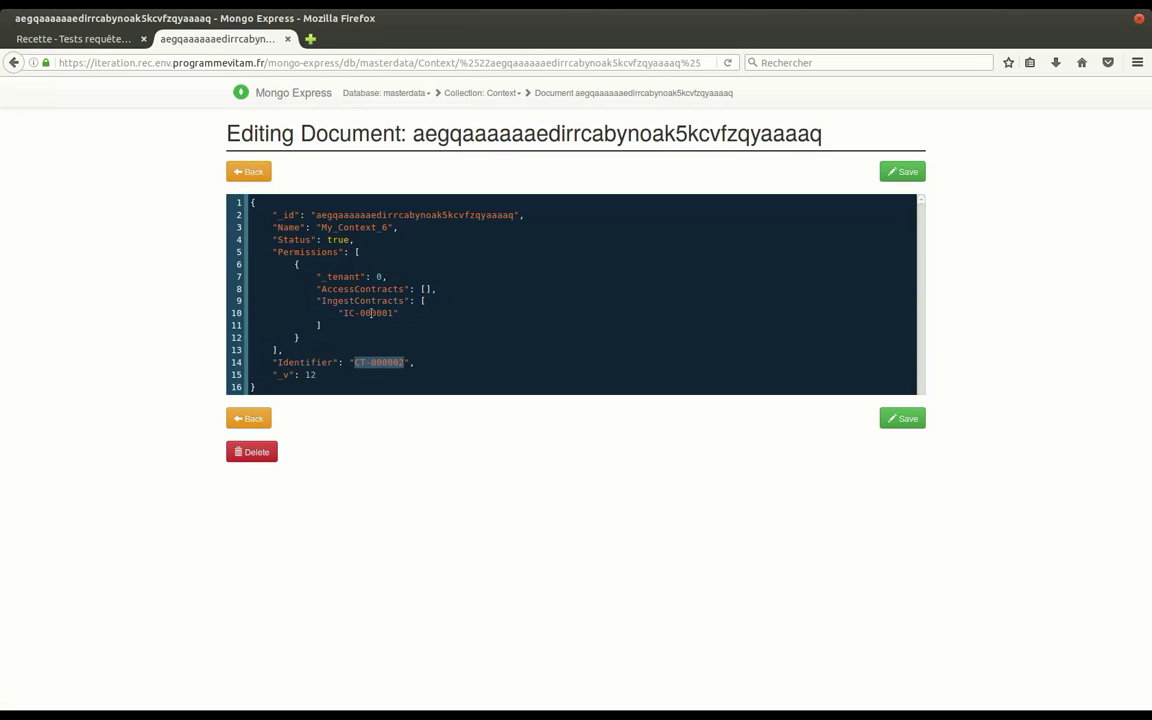
Return to the DSL test page, set the action to "Mis à jour" and send the permissions query for identifier CT-000002.
left_click(100, 38)
left_click(609, 254)
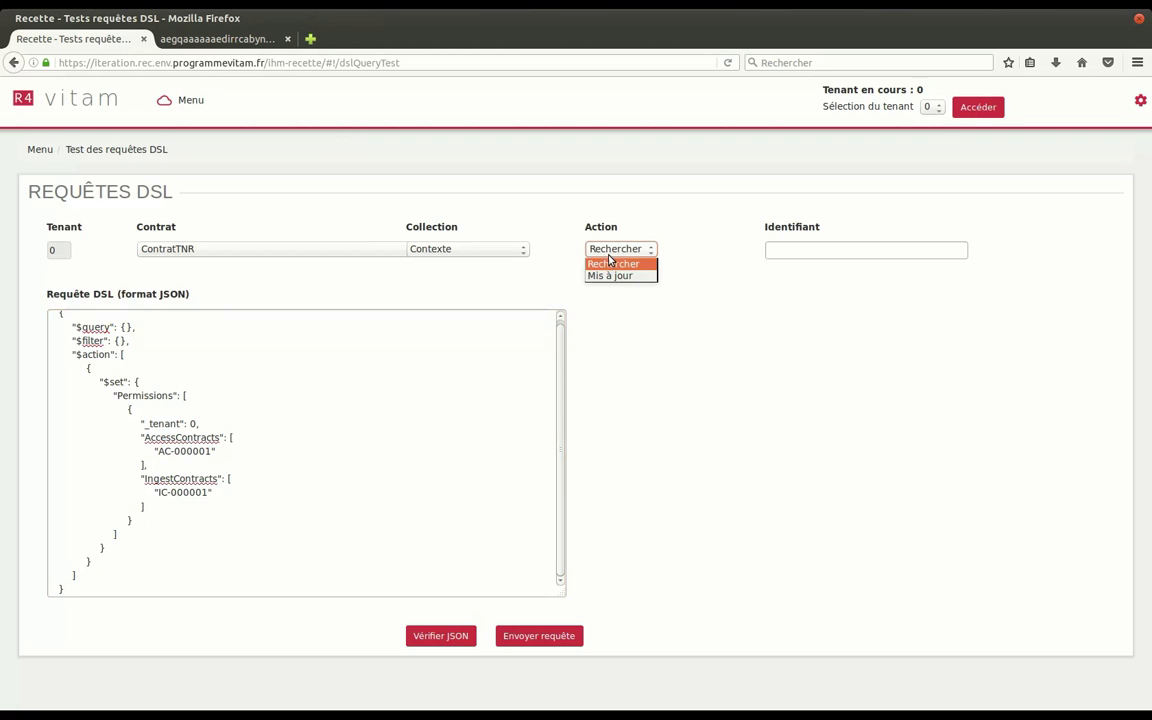
left_click(613, 276)
left_click_drag(102, 381, 123, 382)
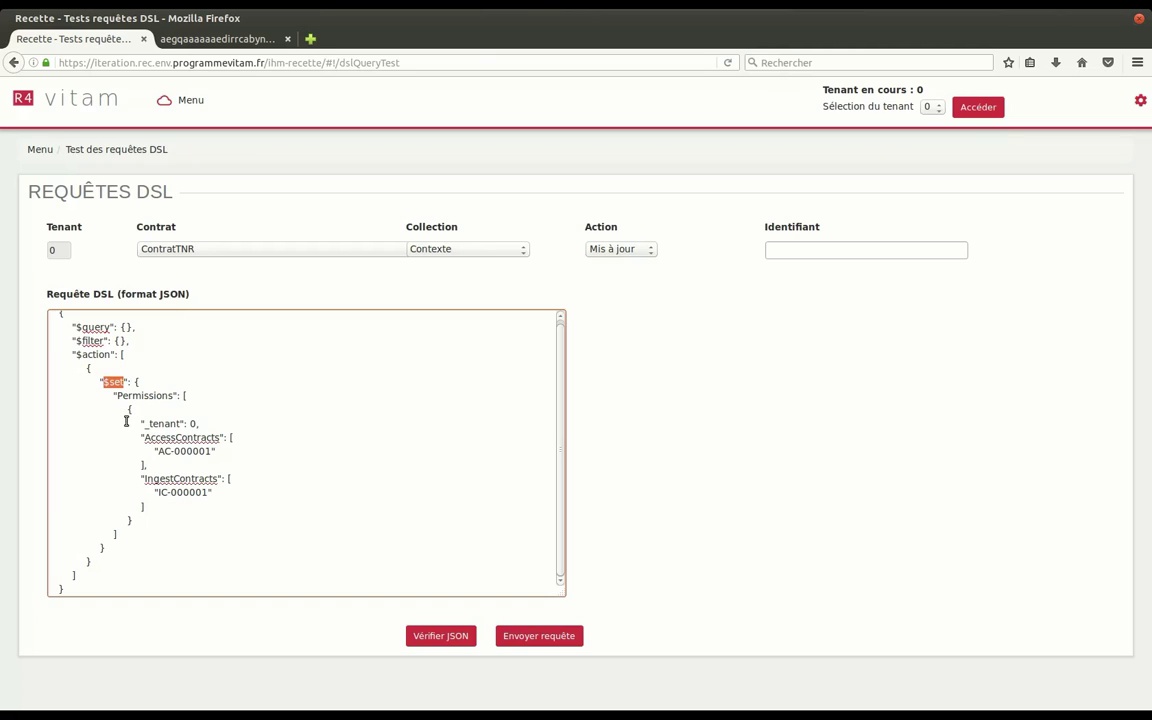
left_click_drag(149, 451, 216, 452)
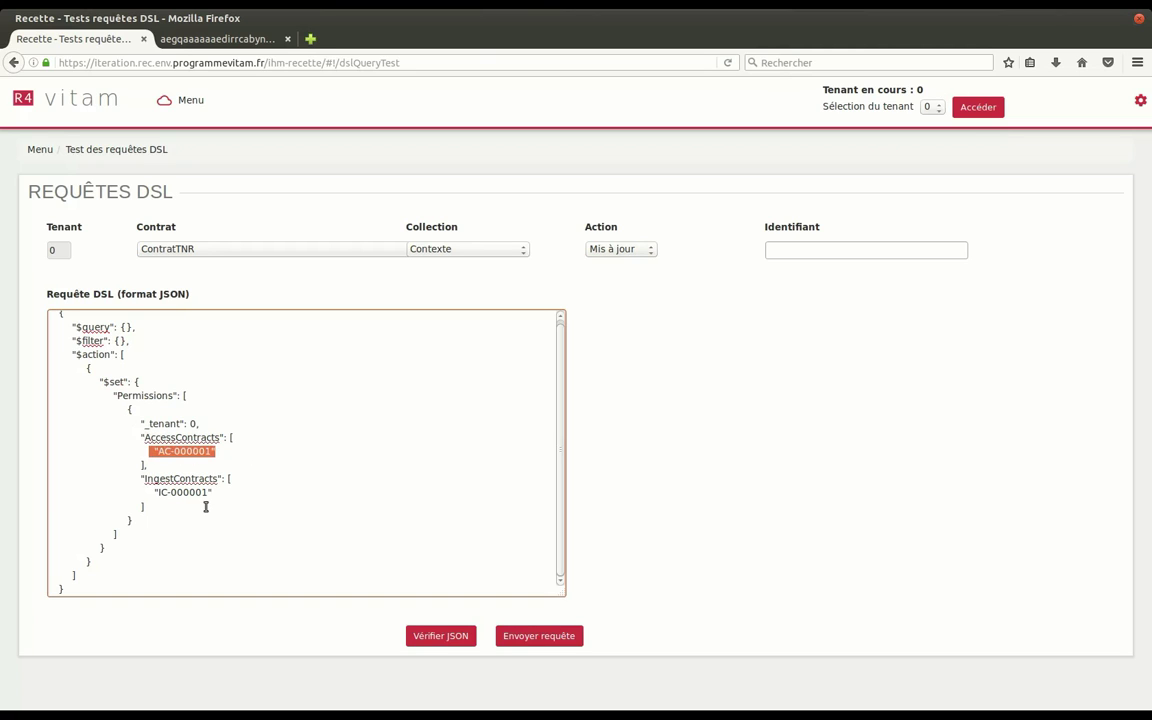
left_click_drag(143, 493, 244, 496)
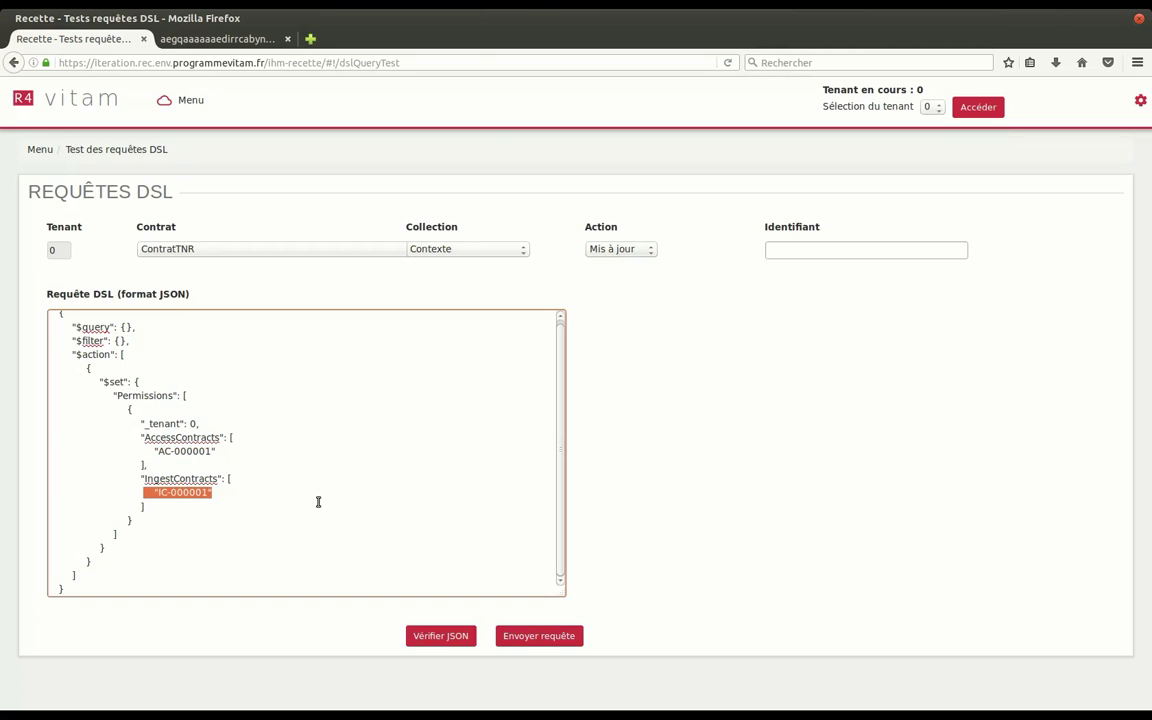
left_click(798, 260)
key("ctrl+v")
left_click(536, 638)
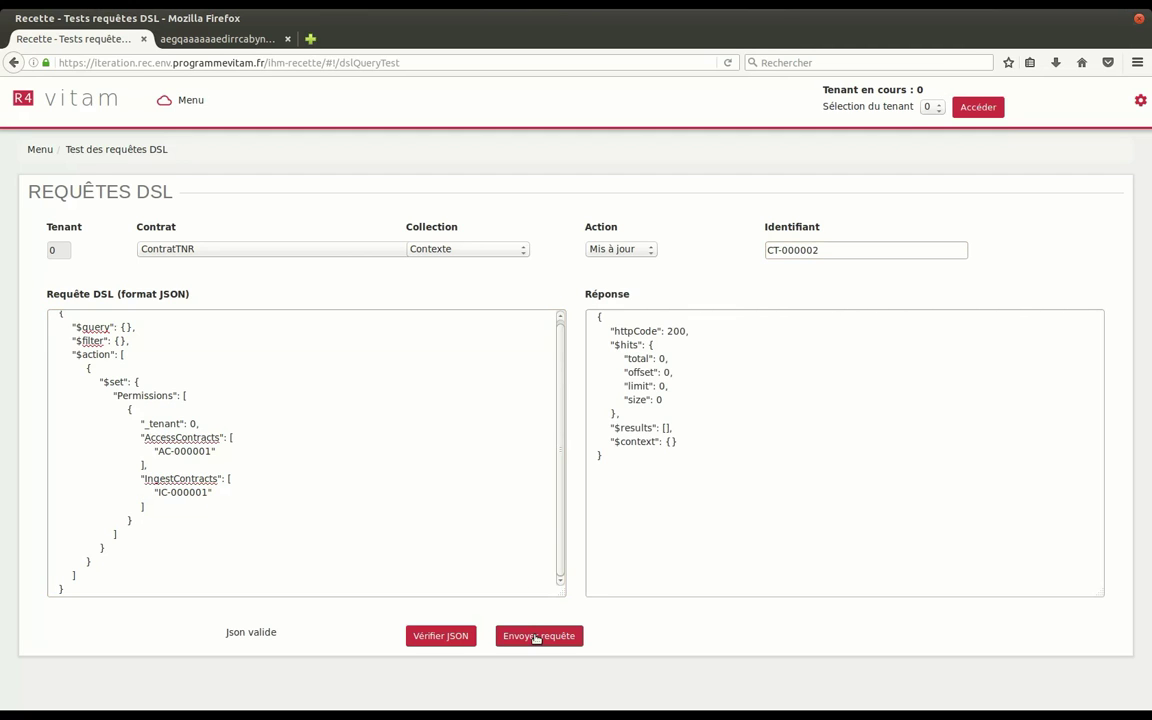
Switch to Mongo Express and reload the context document.
left_click(225, 40)
key("F5")
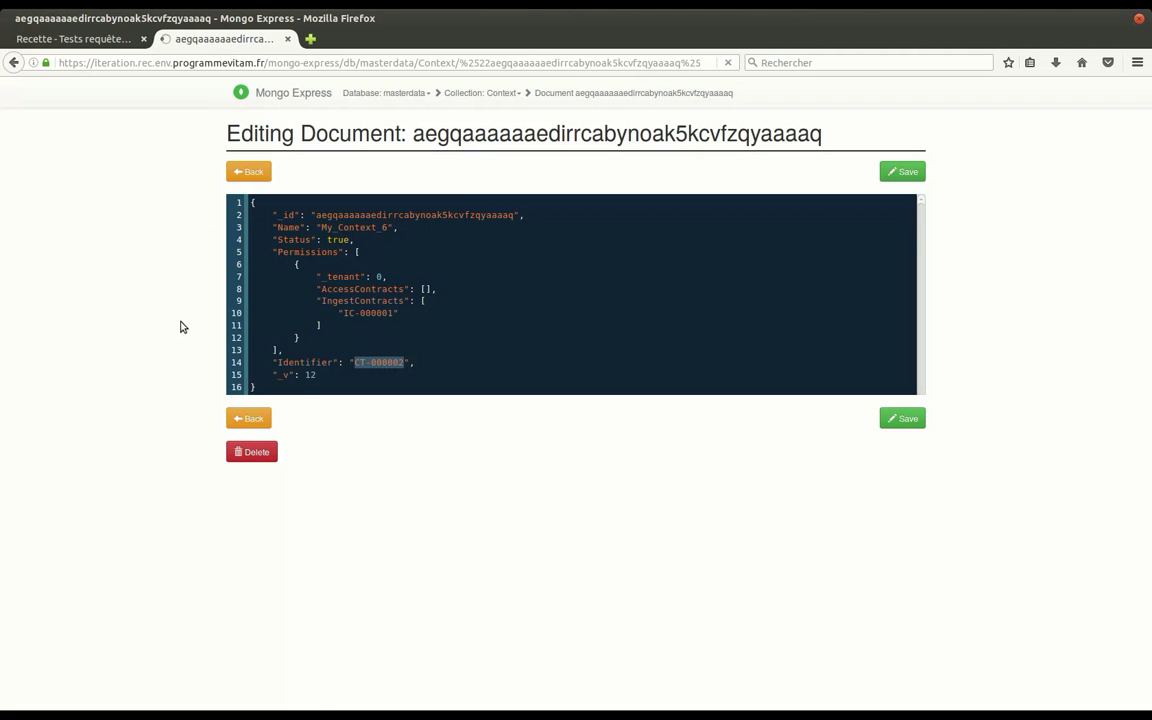